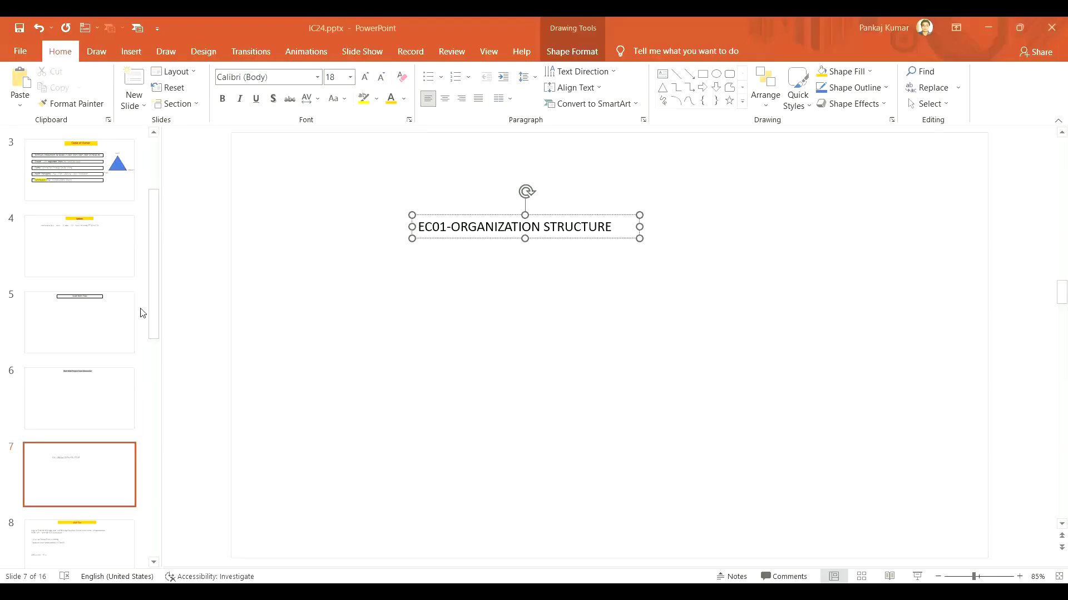
# Go to slide 8, 'ABAP Tips', and select its question text box
pyautogui.scroll(1, 52, 230)
pyautogui.scroll(3, 62, 356)
pyautogui.scroll(-3, 68, 430)
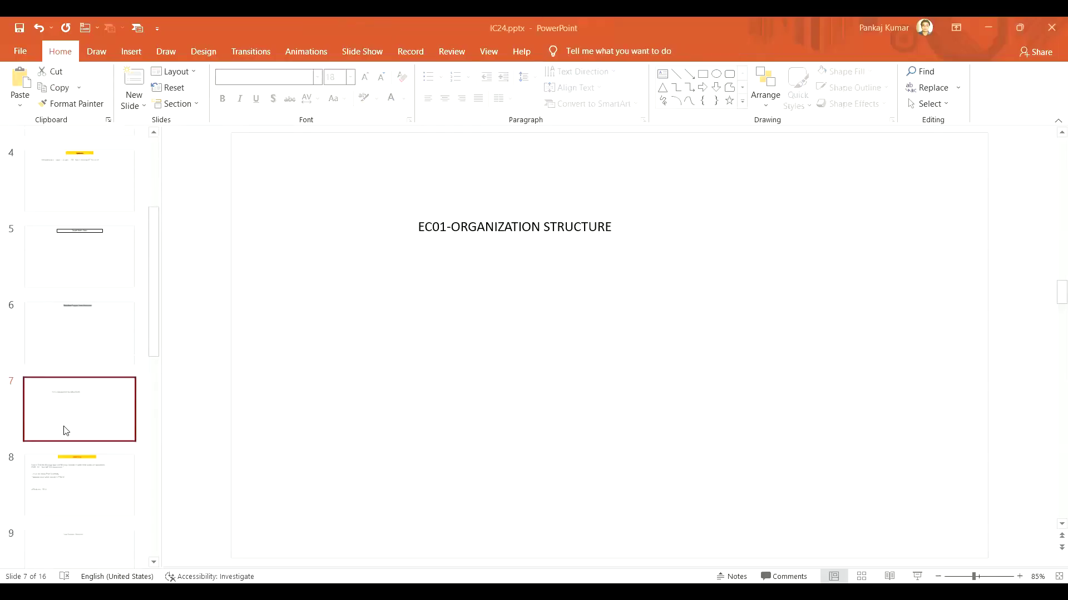
pyautogui.click(117, 466)
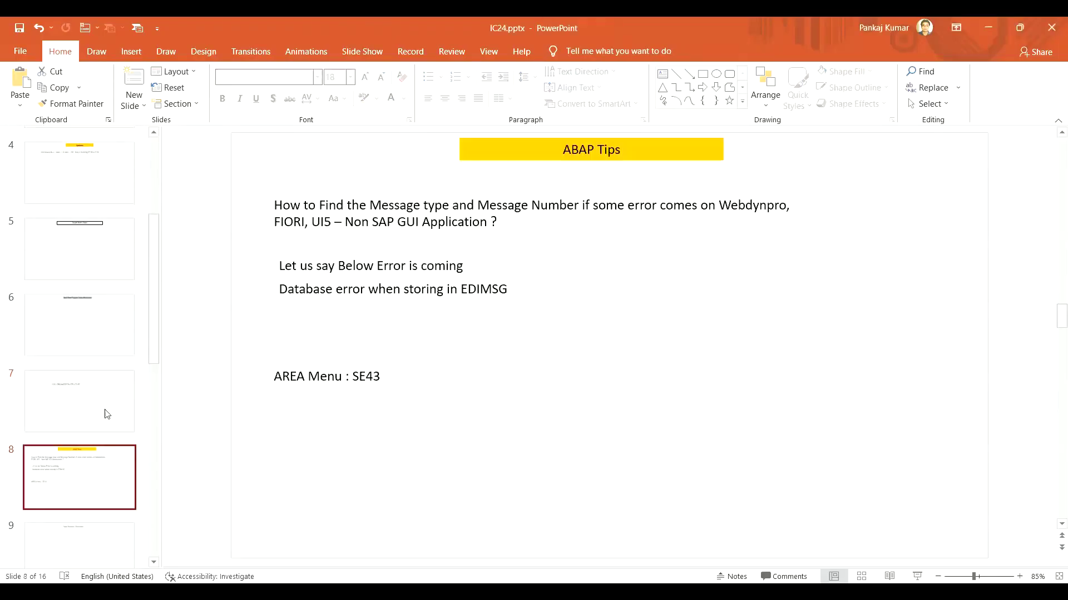
pyautogui.click(353, 222)
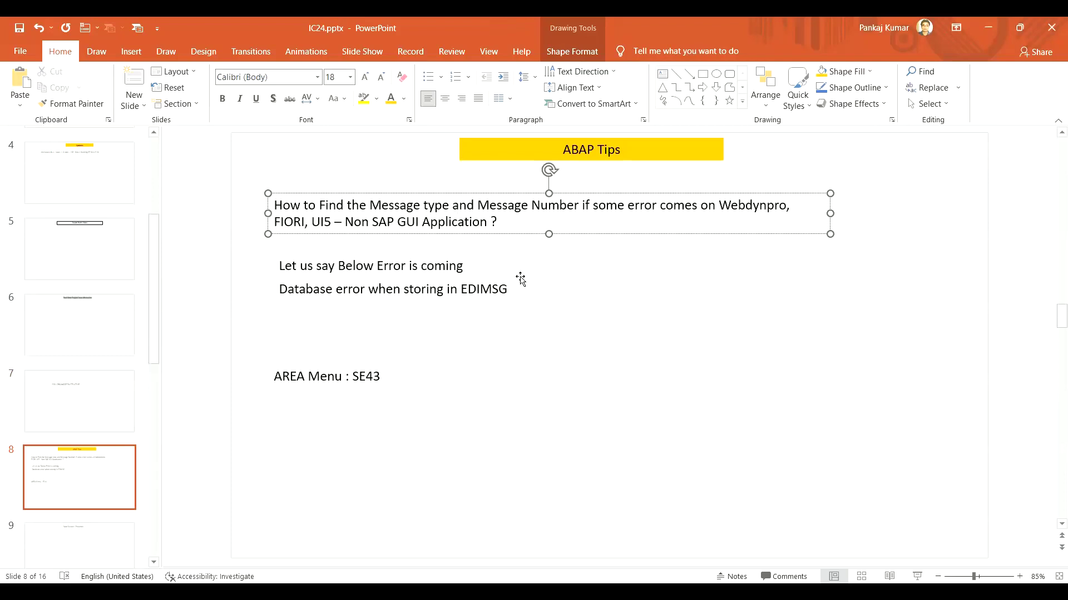
# Select the 'Database error when storing in EDIMSG' line and set its font color to Red
pyautogui.click(507, 290)
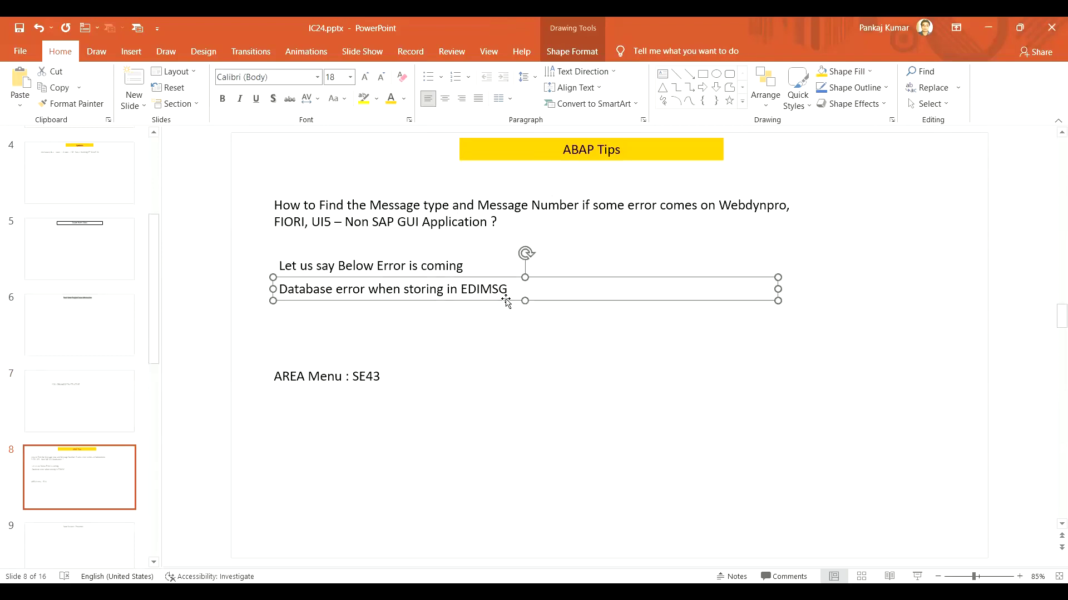
pyautogui.click(506, 289)
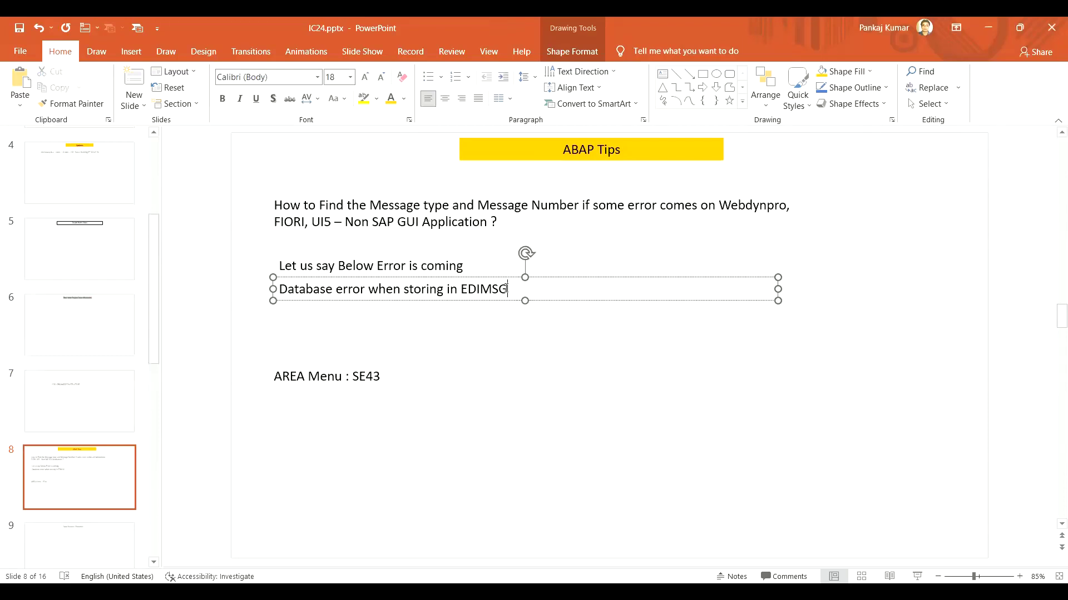
pyautogui.moveTo(279, 290); pyautogui.dragTo(509, 290)
pyautogui.hotkey('ctrl', 'c')
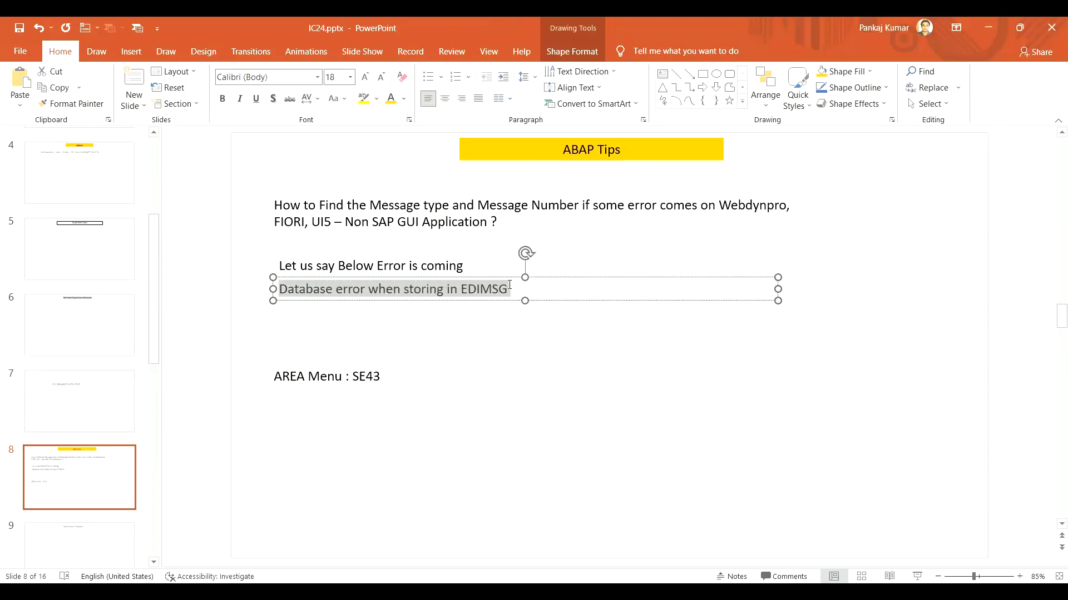
pyautogui.click(405, 100)
pyautogui.click(402, 212)
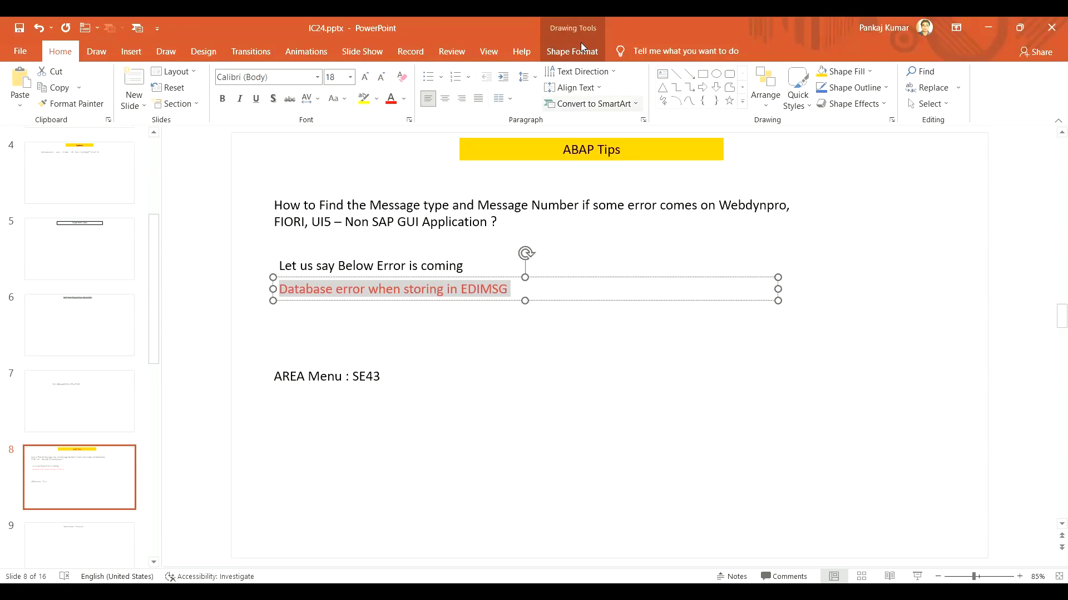
# Launch SAP Logon from a 'sap' Start search and log on to the S/4 HANA system
pyautogui.press('super')
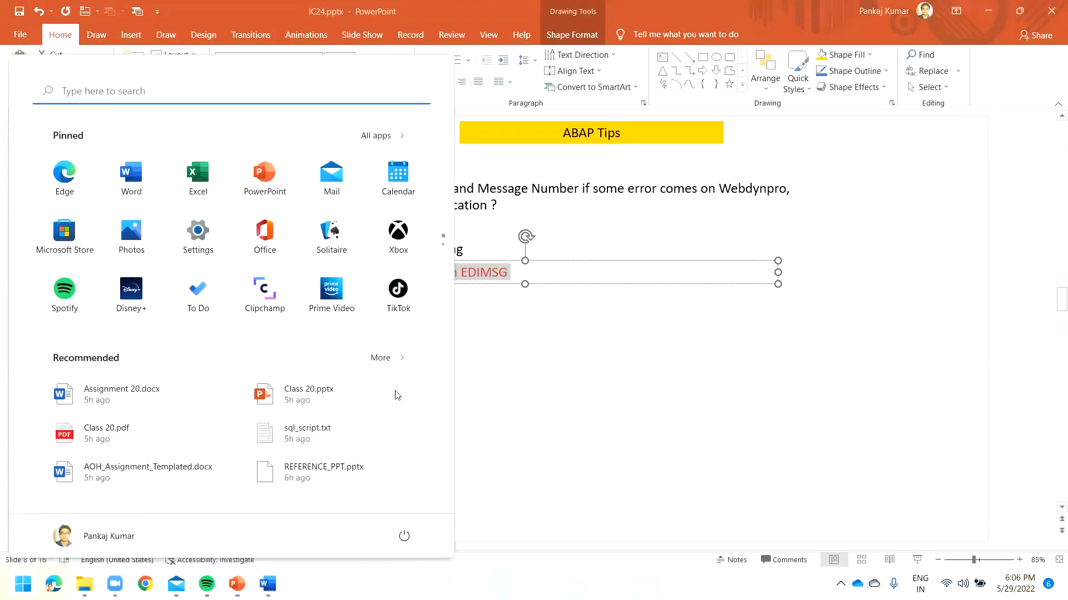
pyautogui.press('super')
pyautogui.press('super')
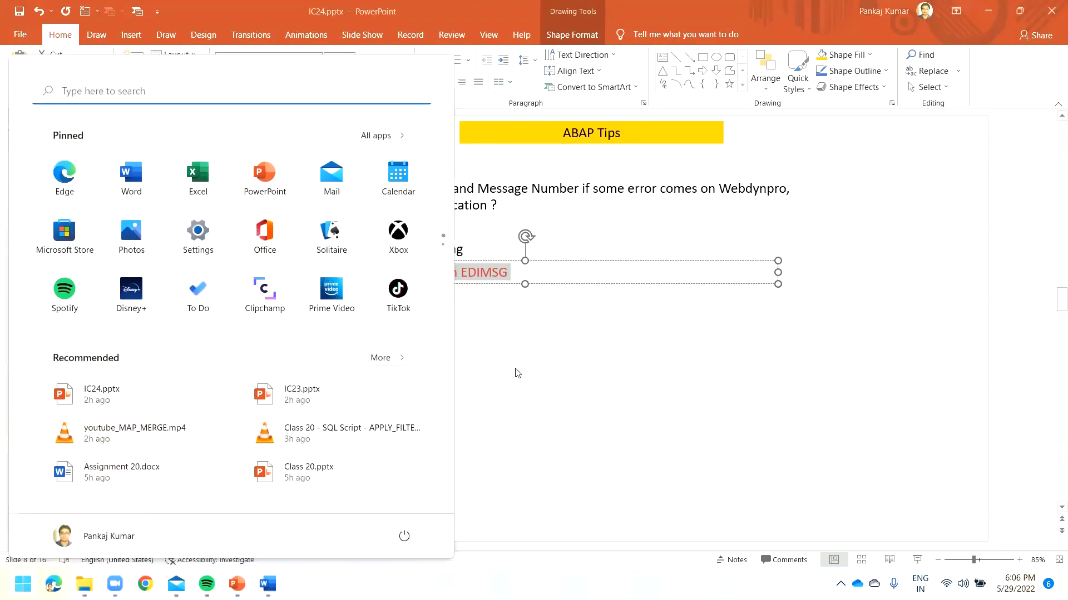
pyautogui.write('sap')
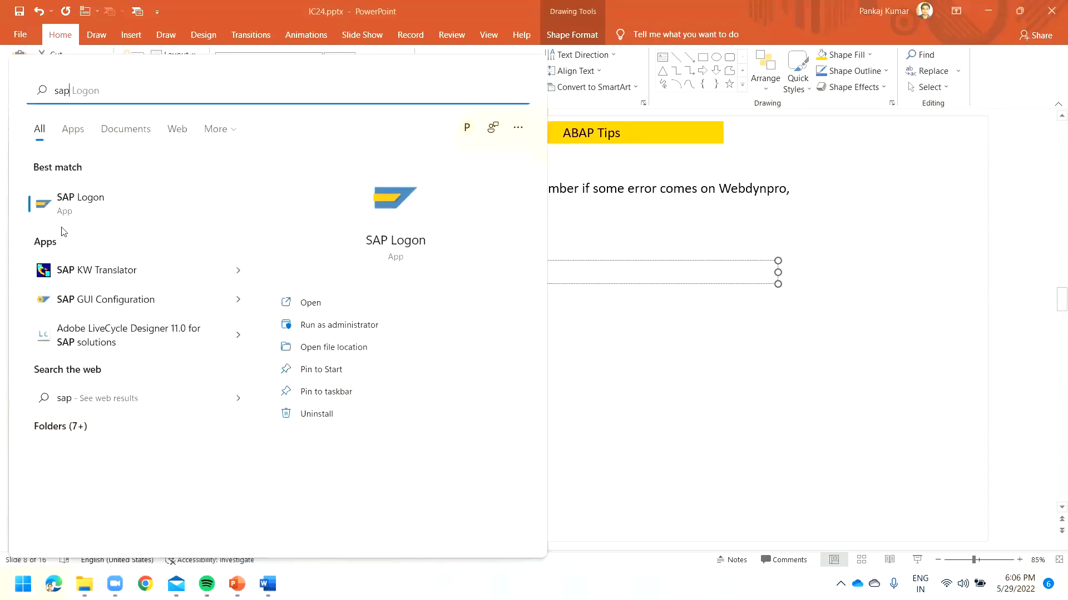
pyautogui.click(79, 203)
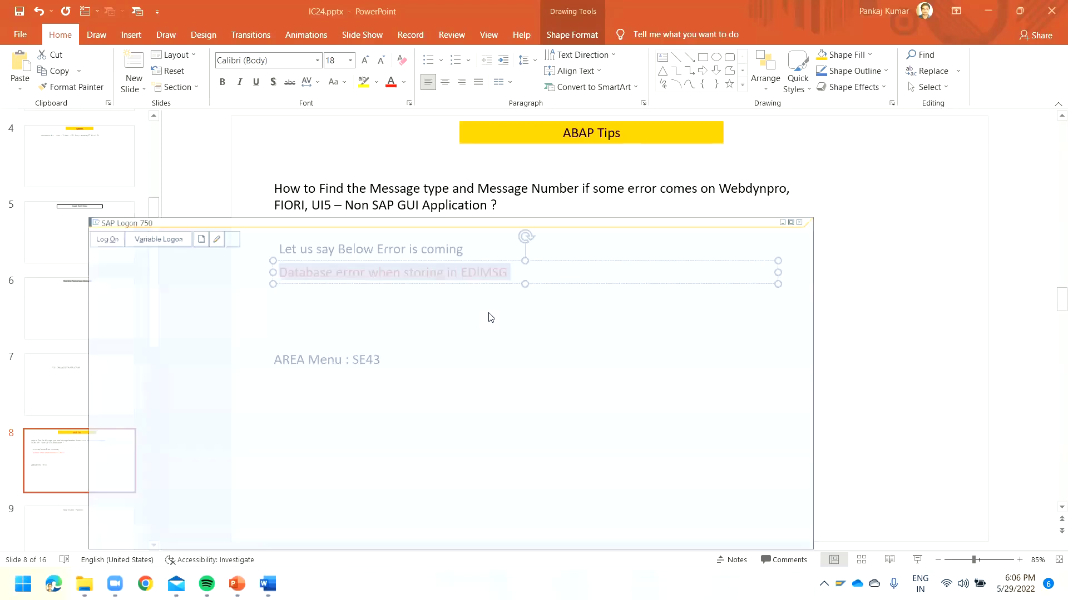
pyautogui.doubleClick(217, 283)
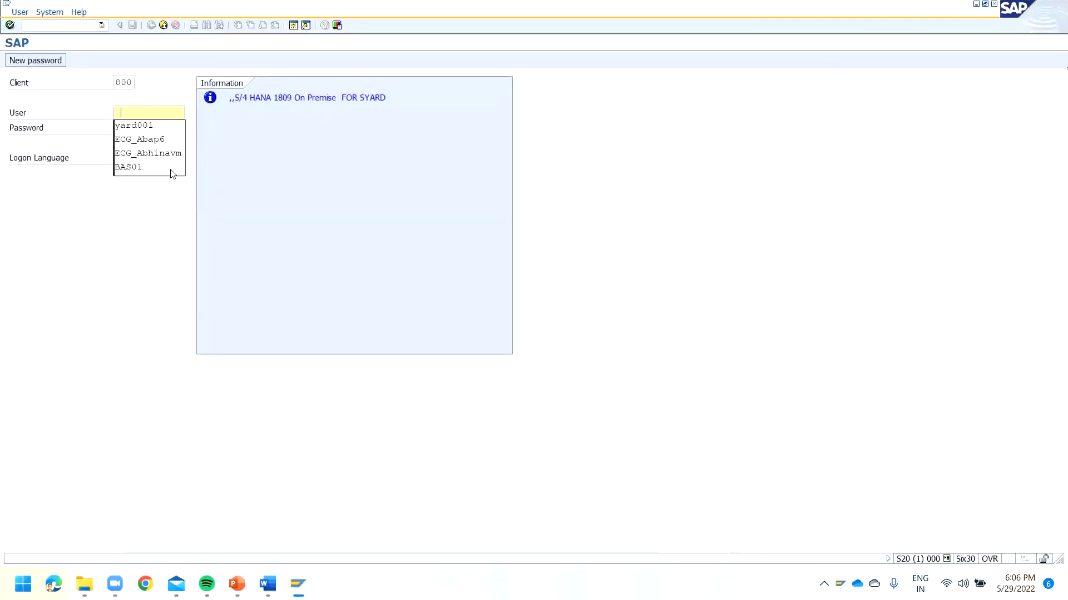
pyautogui.click(179, 123)
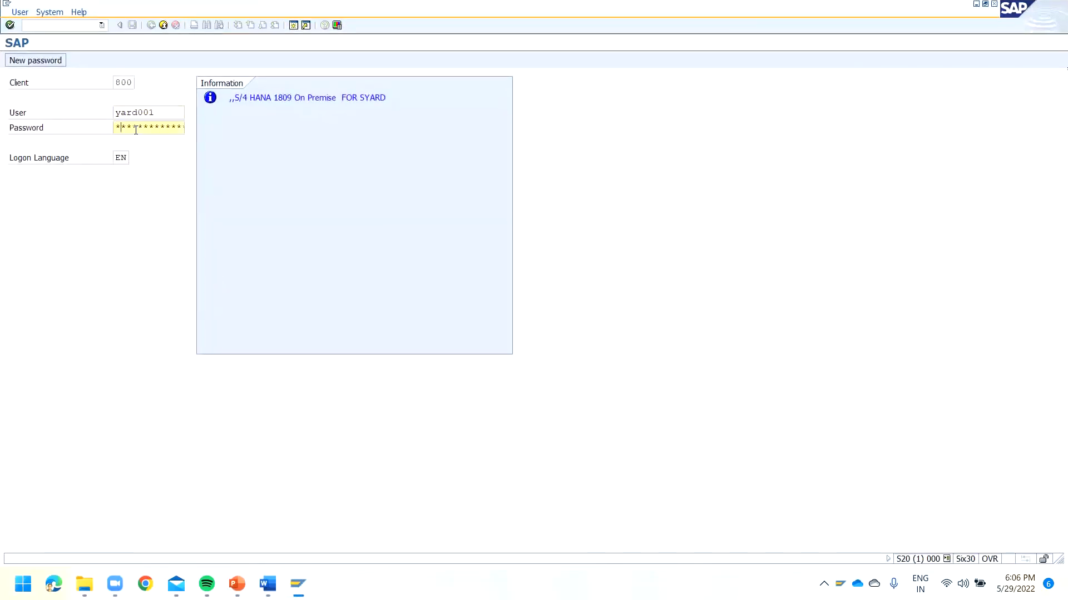
pyautogui.press('Return')
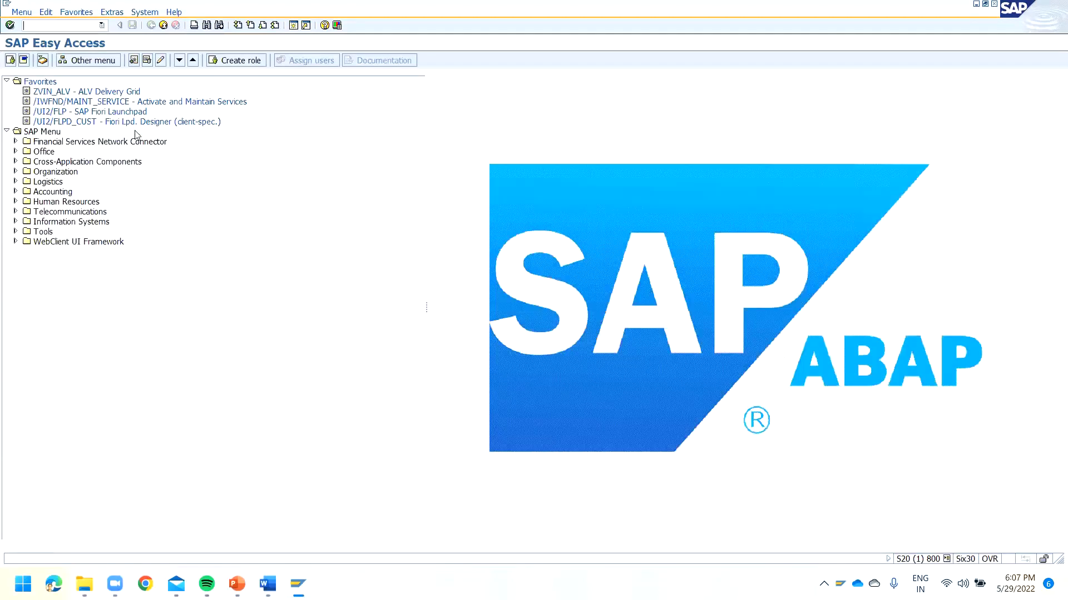
# Search table T100 in /nse16n using the pasted EDIMSG error as the Message Text filter
pyautogui.write('/nse16n')
pyautogui.press('Return')
pyautogui.write('t')
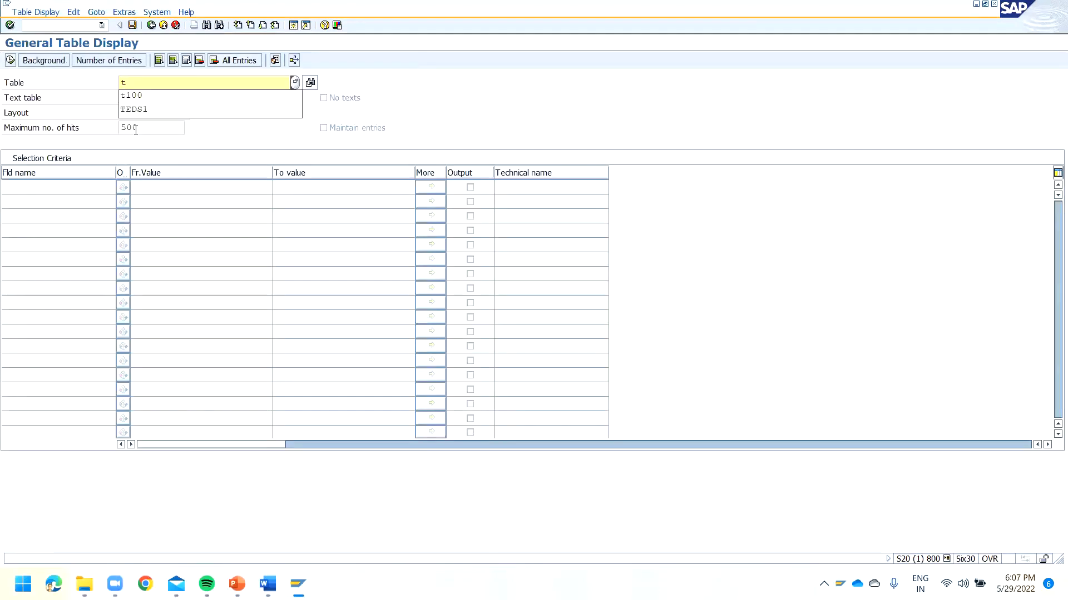
pyautogui.write('100')
pyautogui.press('Return')
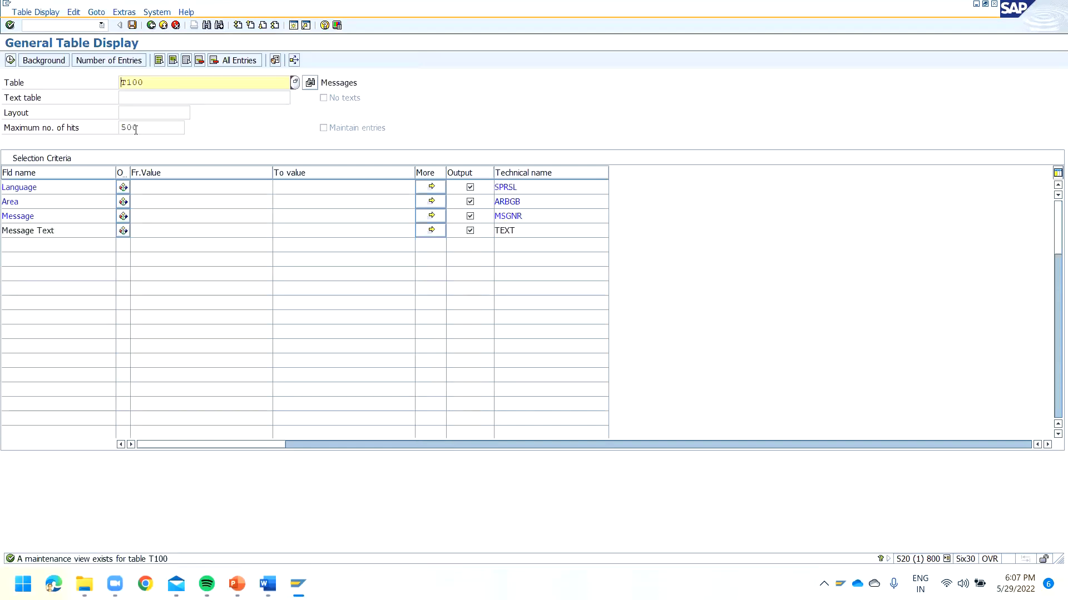
pyautogui.click(155, 230)
pyautogui.hotkey('ctrl', 'v')
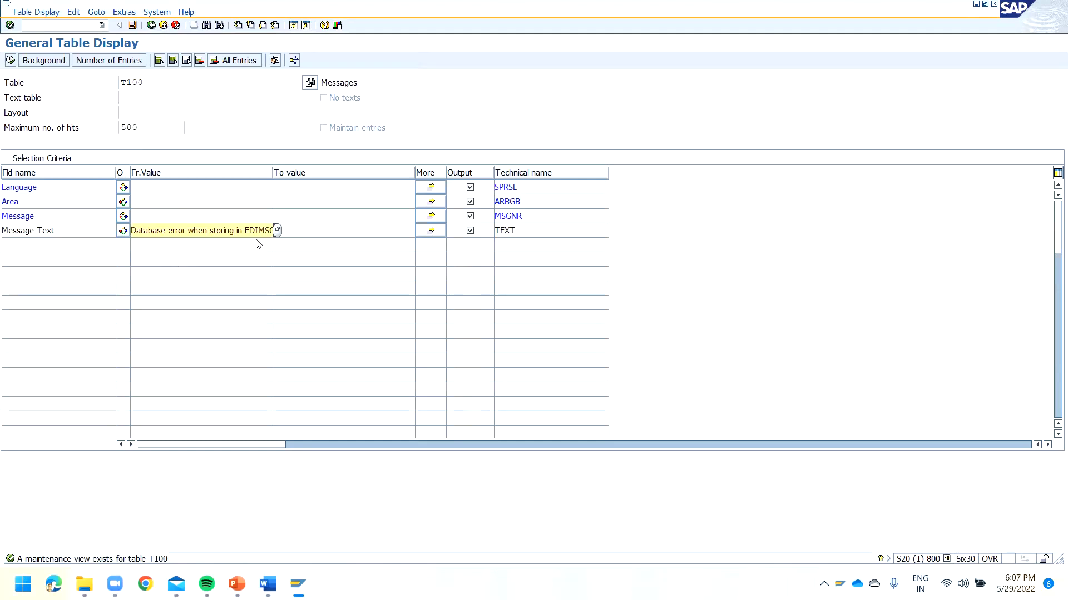
pyautogui.click(10, 60)
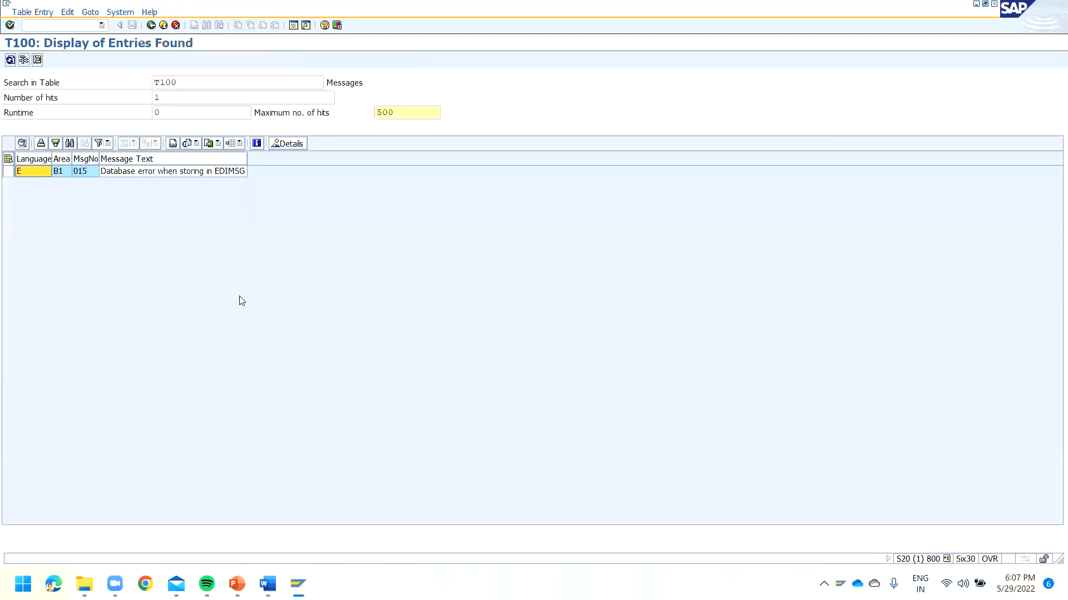
# Identify area B1 and message number 015 in the hit, then return to IC24.pptx
pyautogui.click(61, 174)
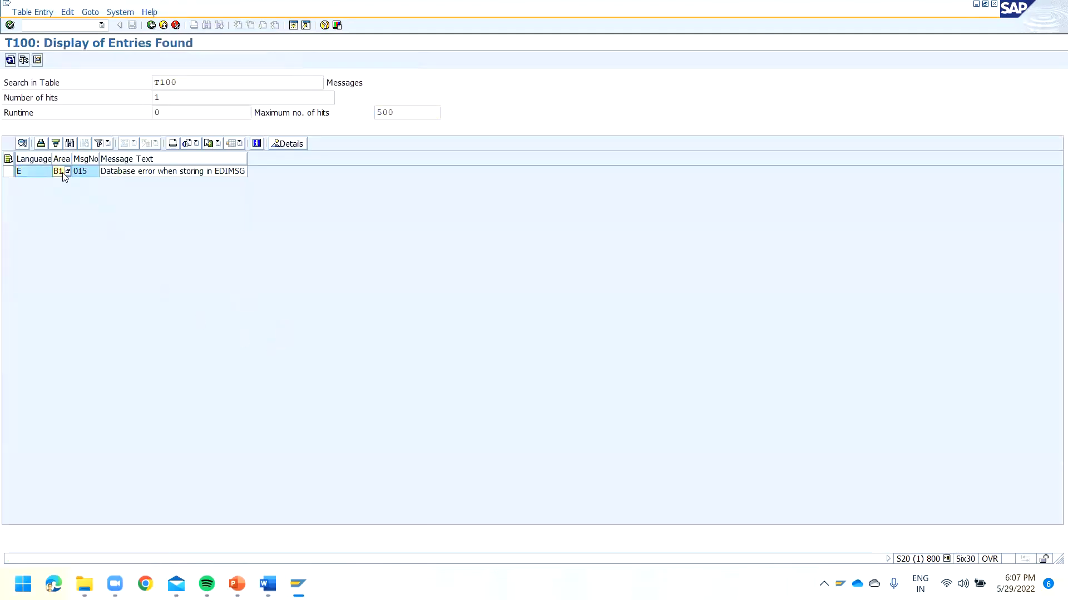
pyautogui.click(94, 173)
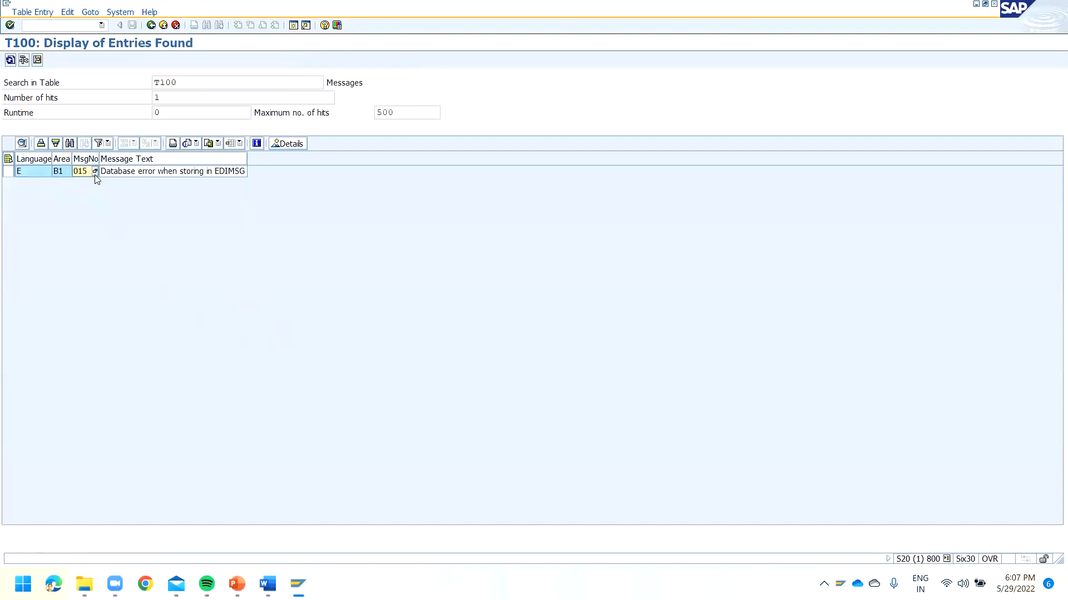
pyautogui.click(58, 173)
pyautogui.click(87, 173)
pyautogui.click(126, 173)
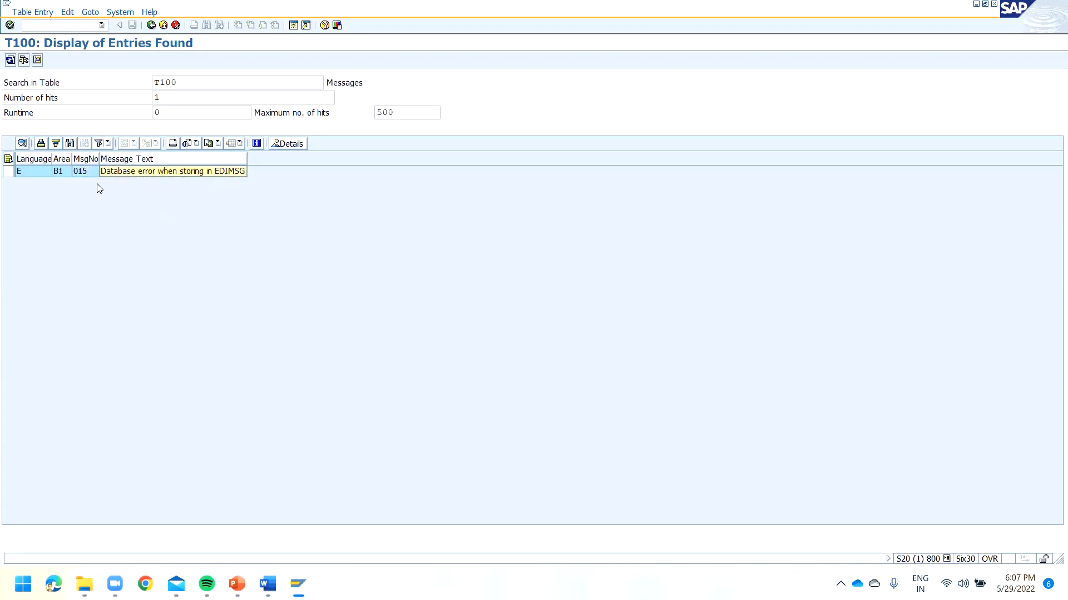
pyautogui.click(67, 174)
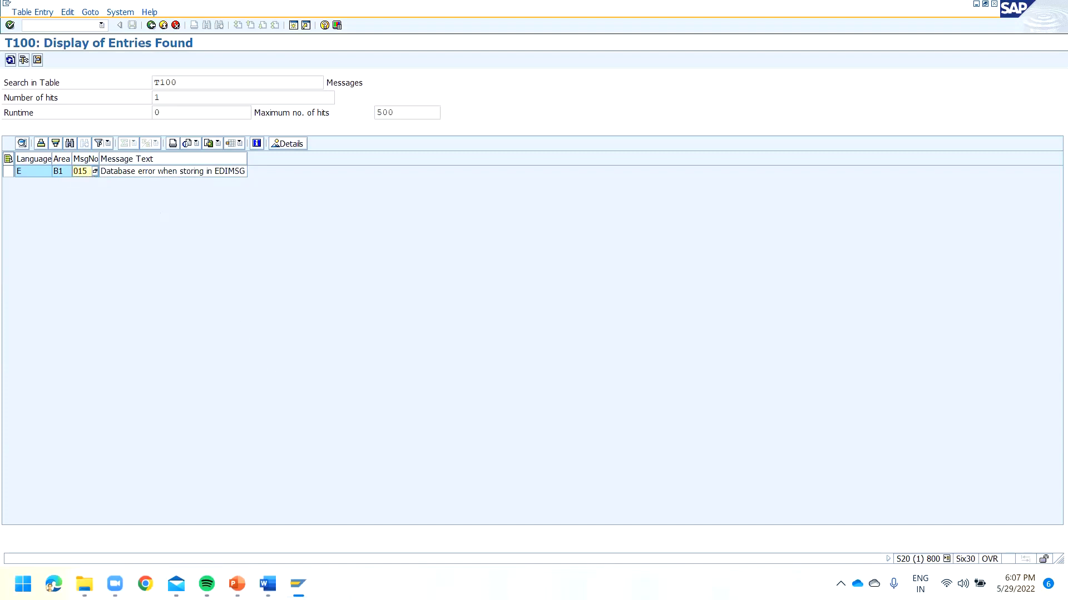
pyautogui.click(237, 584)
pyautogui.click(324, 501)
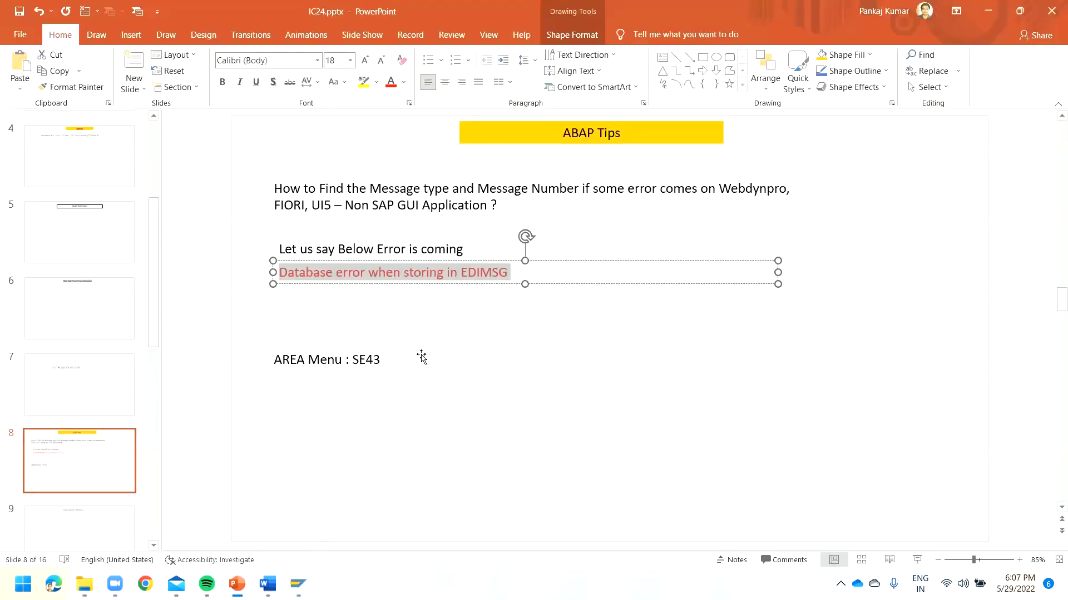
# Check the T100 results window briefly, then return to the IC24.pptx slide
pyautogui.click(358, 360)
pyautogui.moveTo(298, 583)
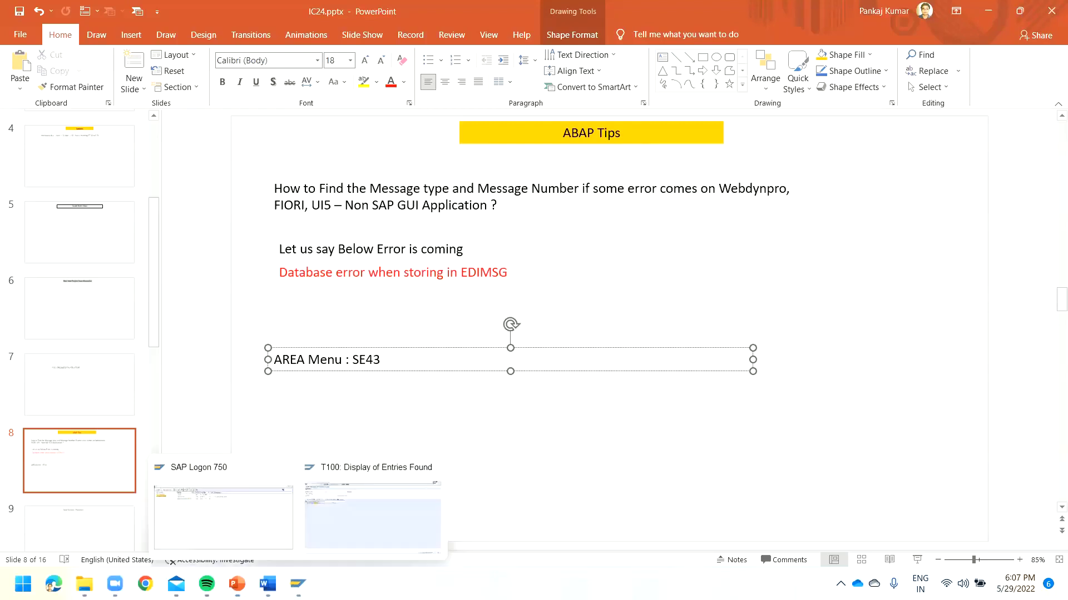
pyautogui.click(353, 531)
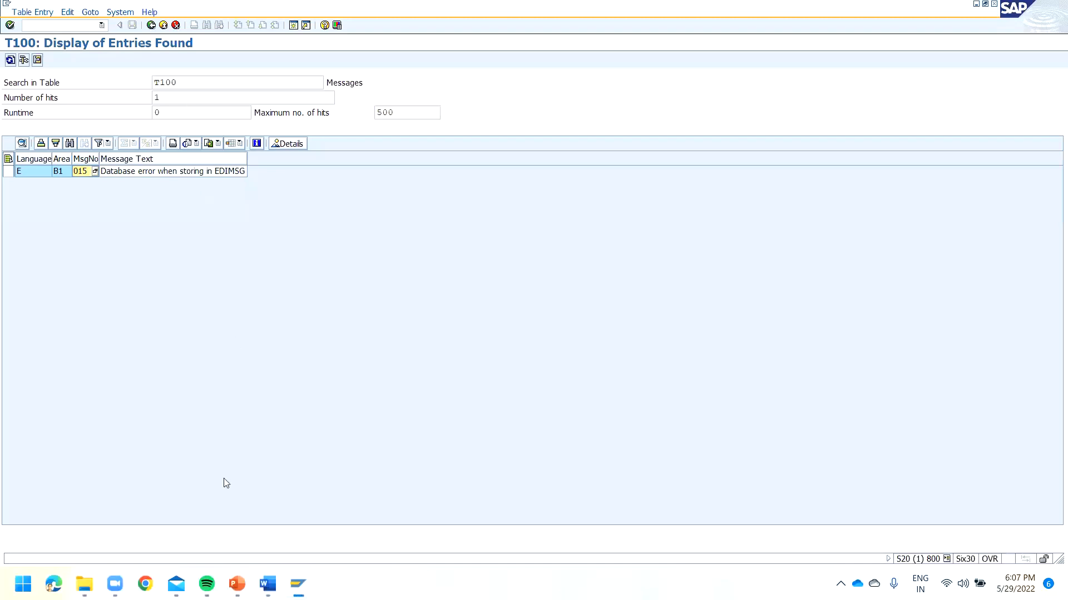
pyautogui.moveTo(237, 584)
pyautogui.click(307, 508)
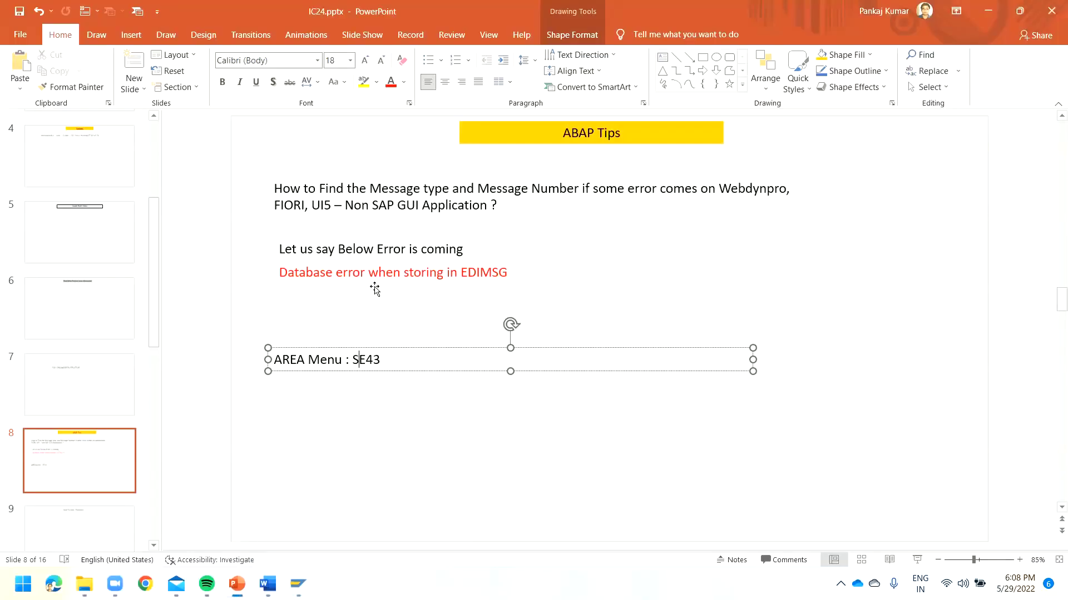
# Highlight the red EDIMSG error line on the slide, then bring the T100 window forward
pyautogui.click(358, 250)
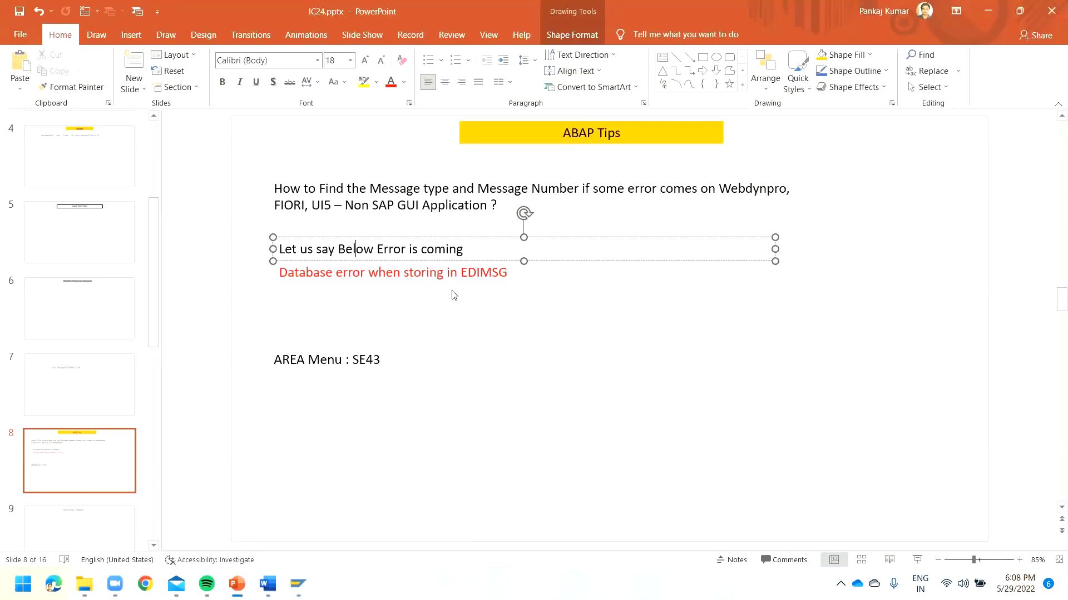
pyautogui.click(461, 272)
pyautogui.moveTo(507, 272); pyautogui.dragTo(278, 273)
pyautogui.click(608, 275)
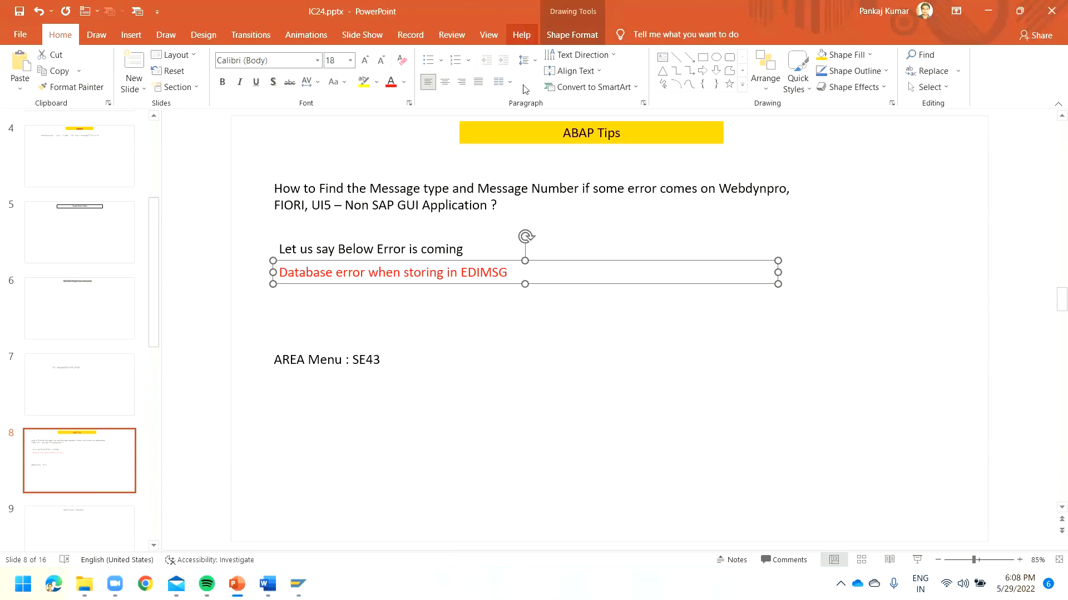
pyautogui.click(506, 272)
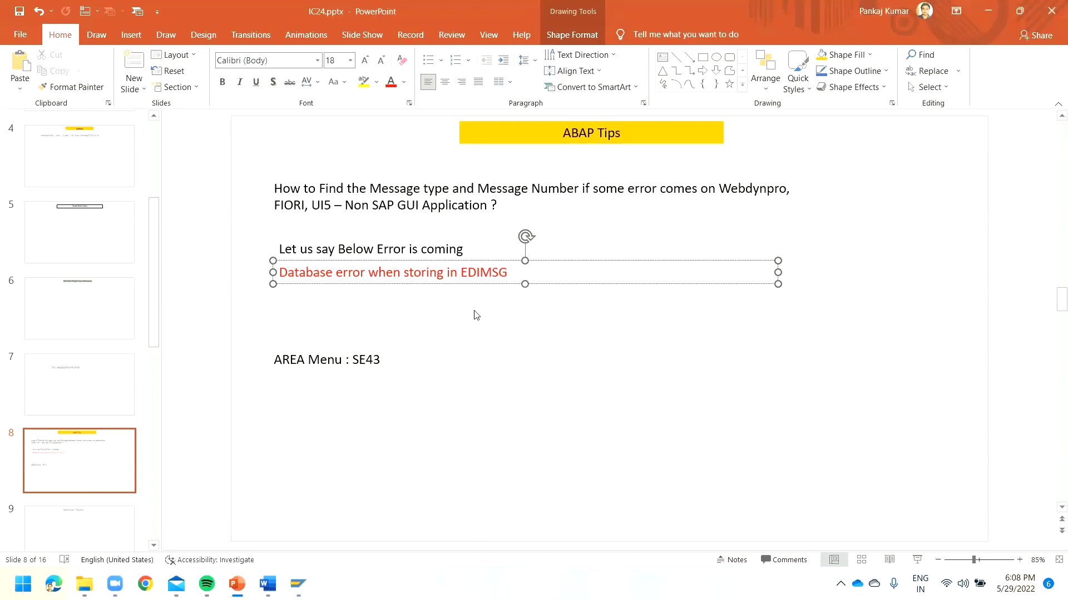
pyautogui.moveTo(299, 583)
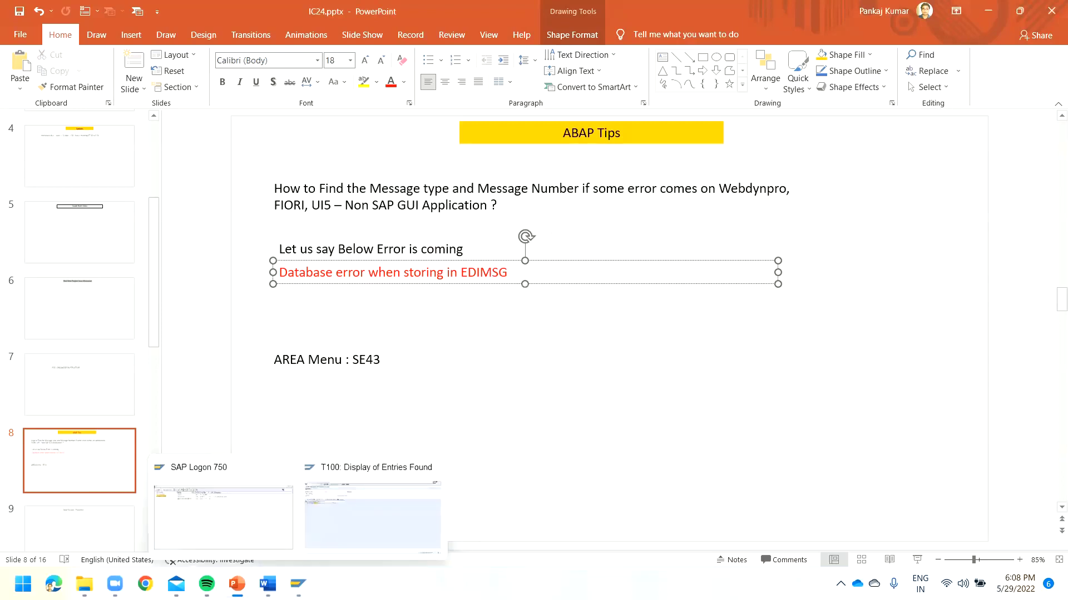
pyautogui.click(340, 550)
# Rerun the T100 Message Text search and pick out the hit's message number 015
pyautogui.click(151, 25)
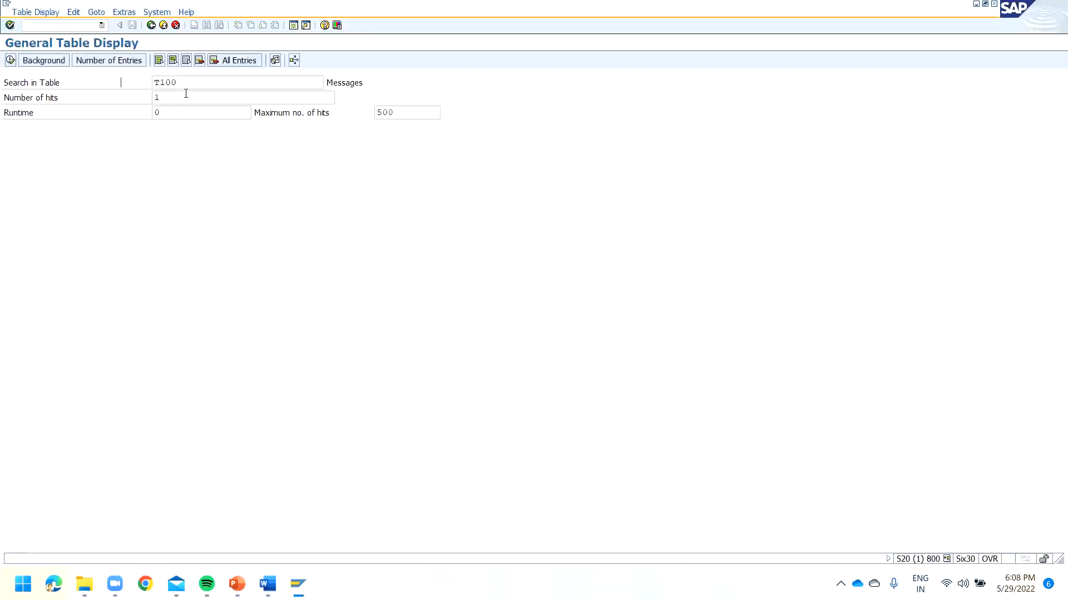
pyautogui.moveTo(150, 84); pyautogui.dragTo(117, 89)
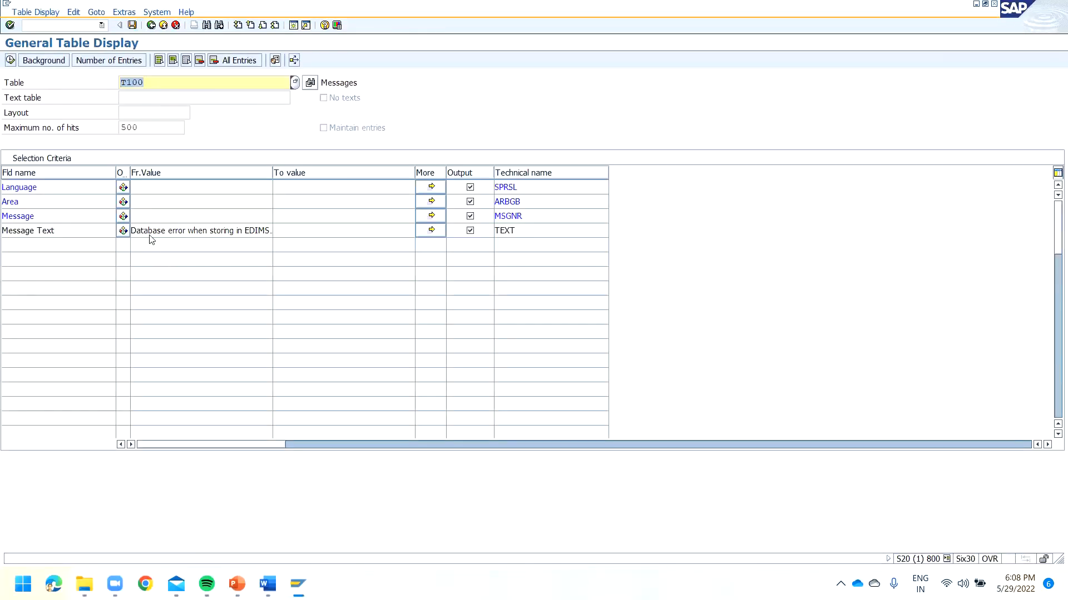
pyautogui.moveTo(143, 230); pyautogui.dragTo(270, 232)
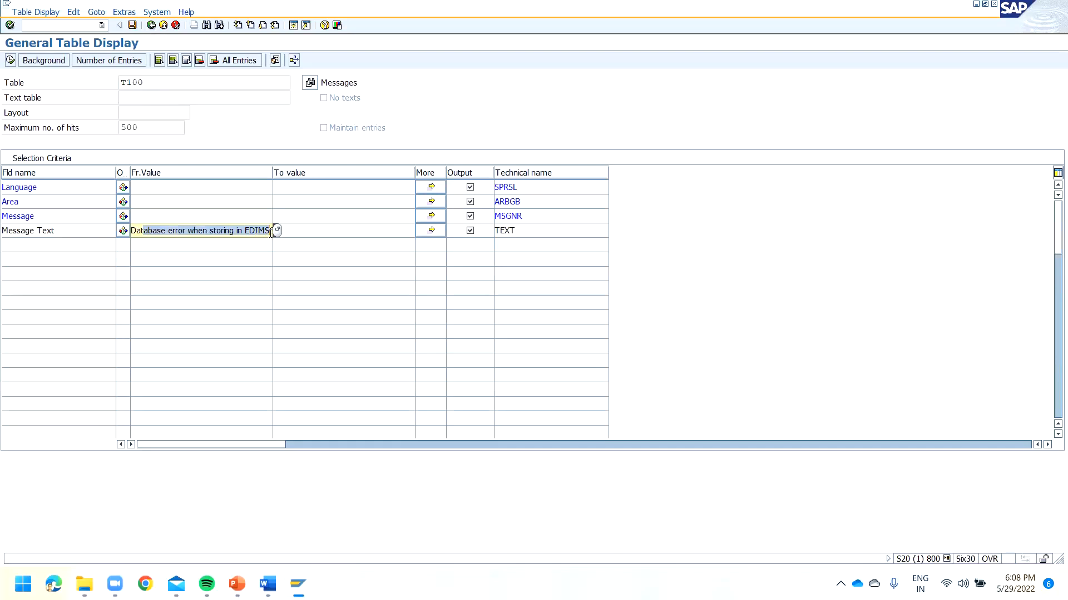
pyautogui.moveTo(55, 230); pyautogui.dragTo(2, 231)
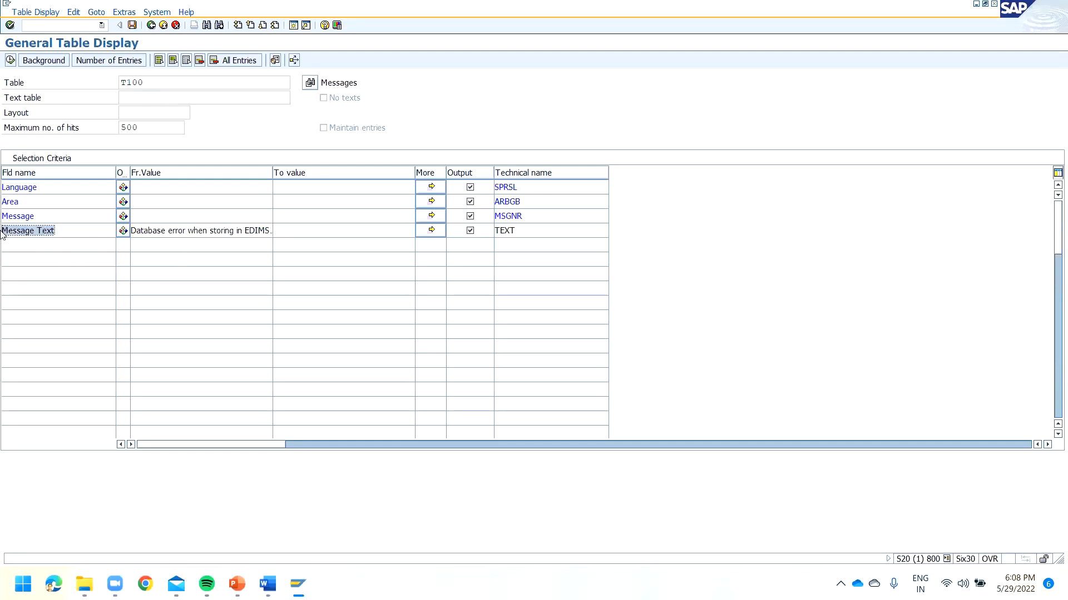
pyautogui.click(10, 60)
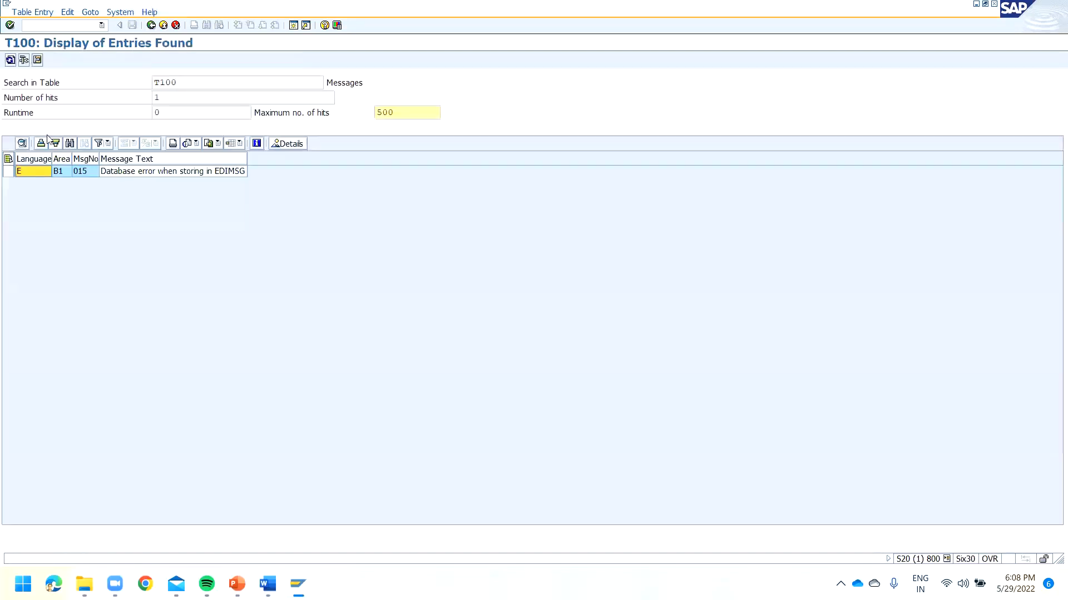
pyautogui.click(129, 172)
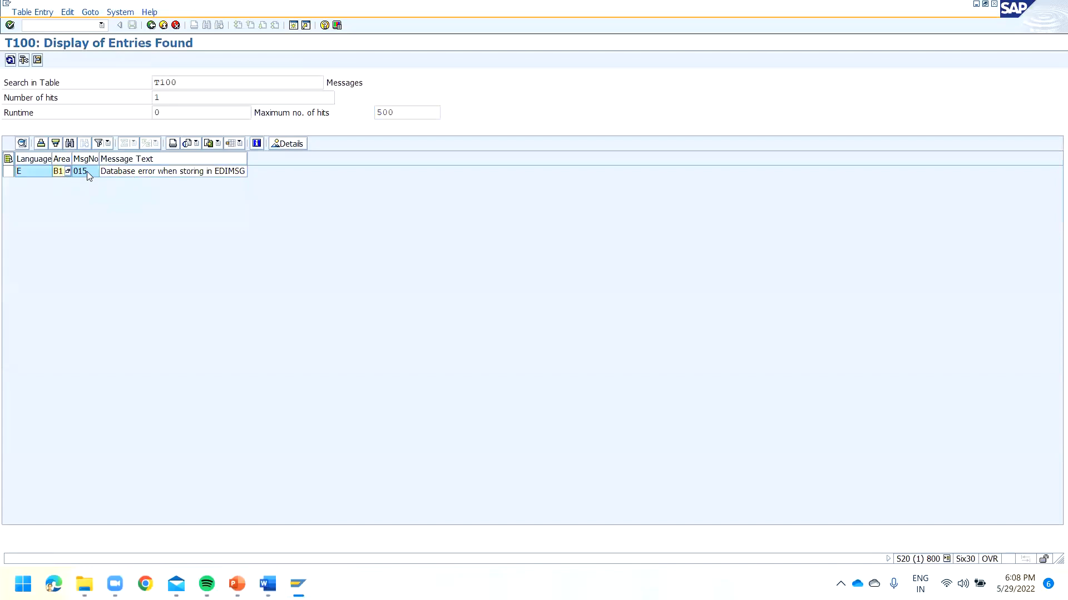
pyautogui.click(86, 172)
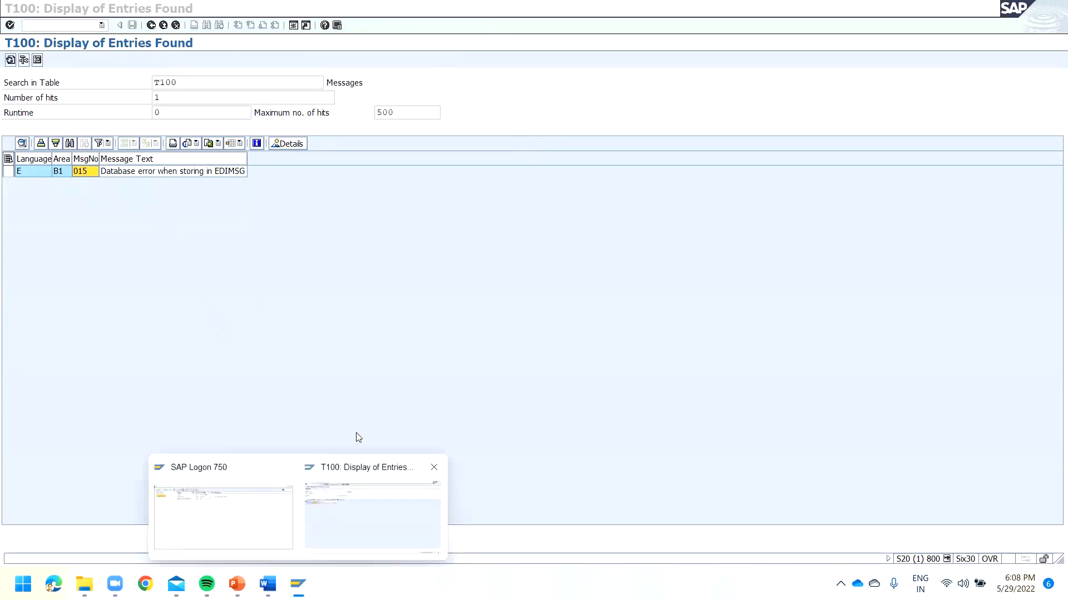
# Reselect table name T100, check the IC24 slides, and return to the T100 results
pyautogui.click(183, 173)
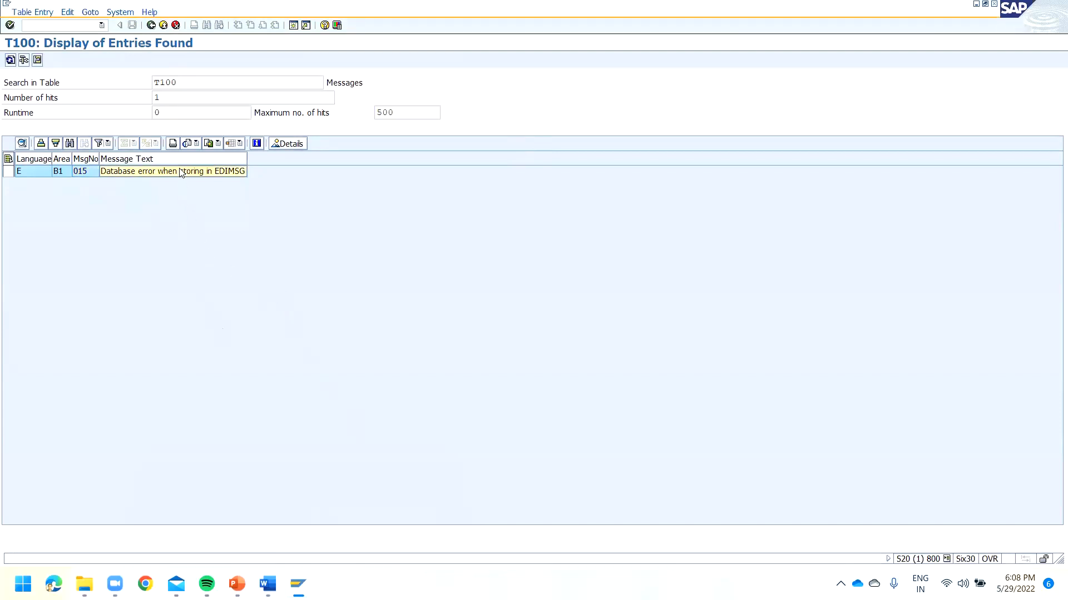
pyautogui.doubleClick(154, 84)
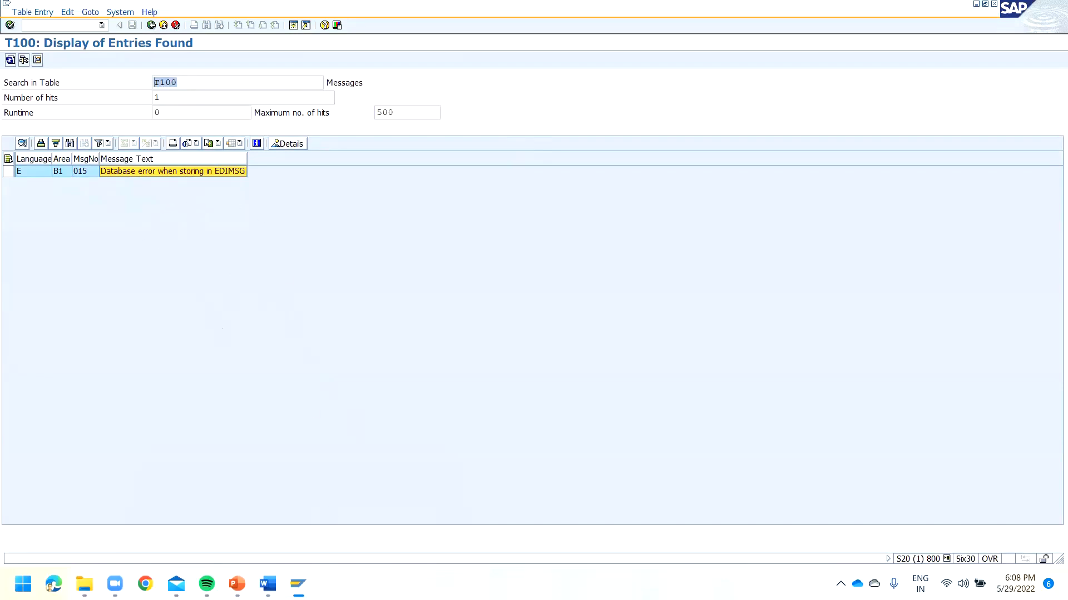
pyautogui.moveTo(237, 584)
pyautogui.click(322, 536)
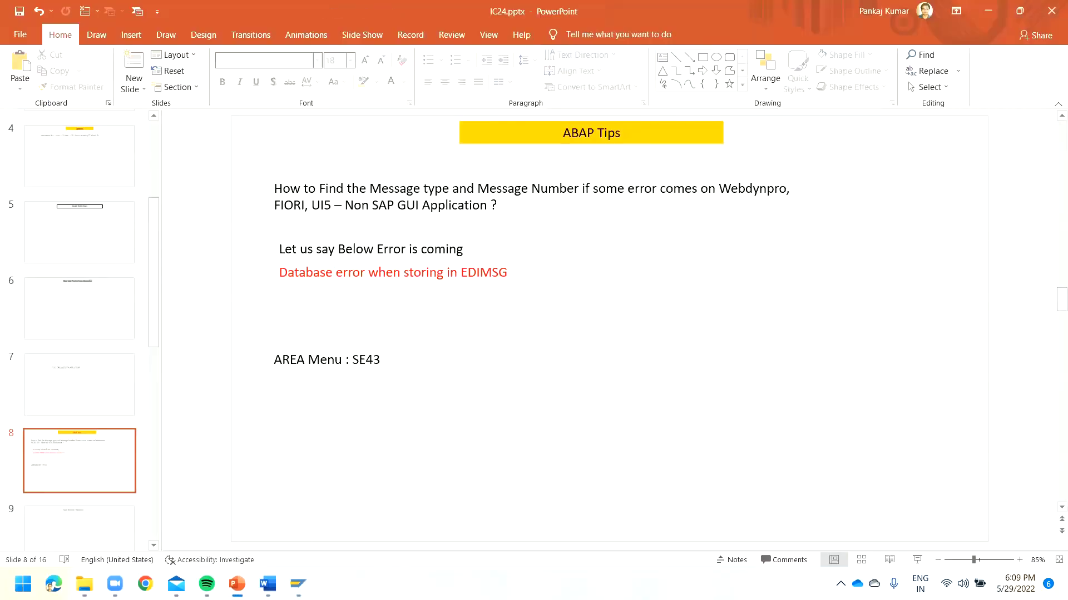
pyautogui.moveTo(299, 584)
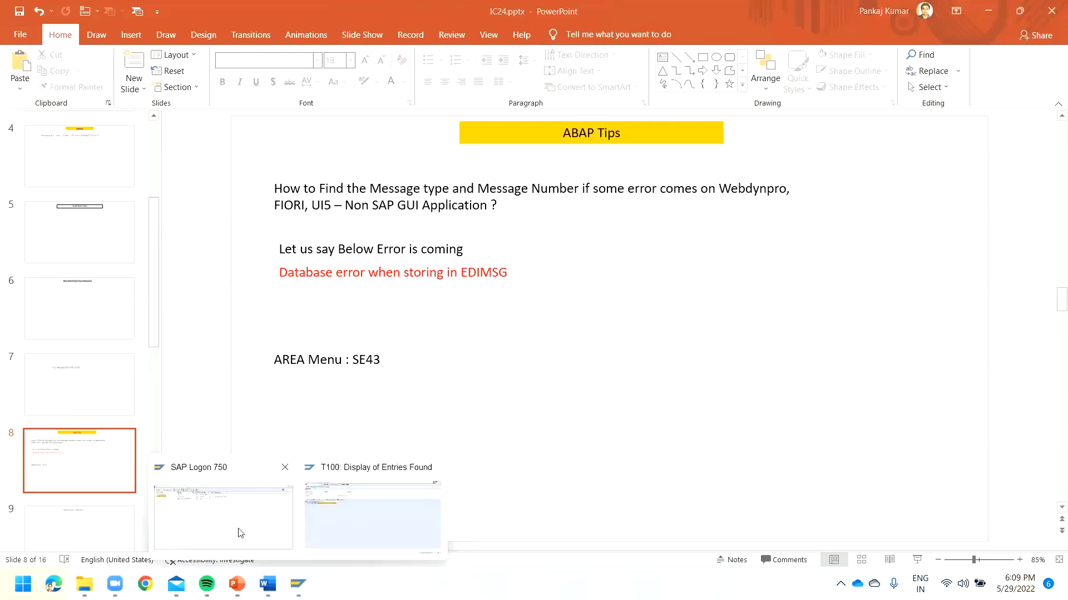
pyautogui.click(339, 525)
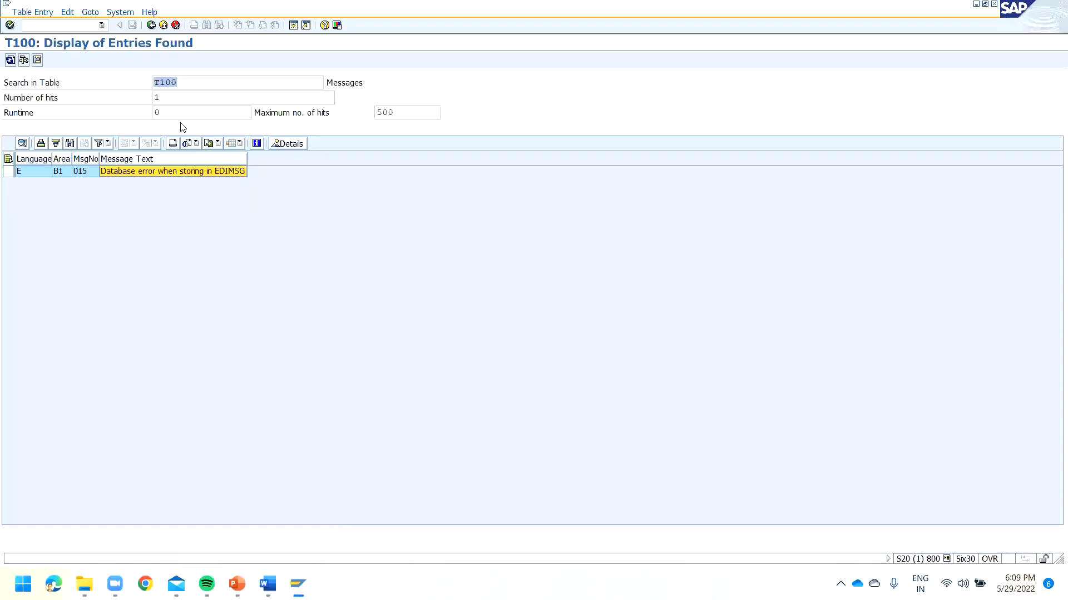
# Back out twice to SAP Easy Access, then make 'AREA Menu' bold on the slide
pyautogui.click(151, 25)
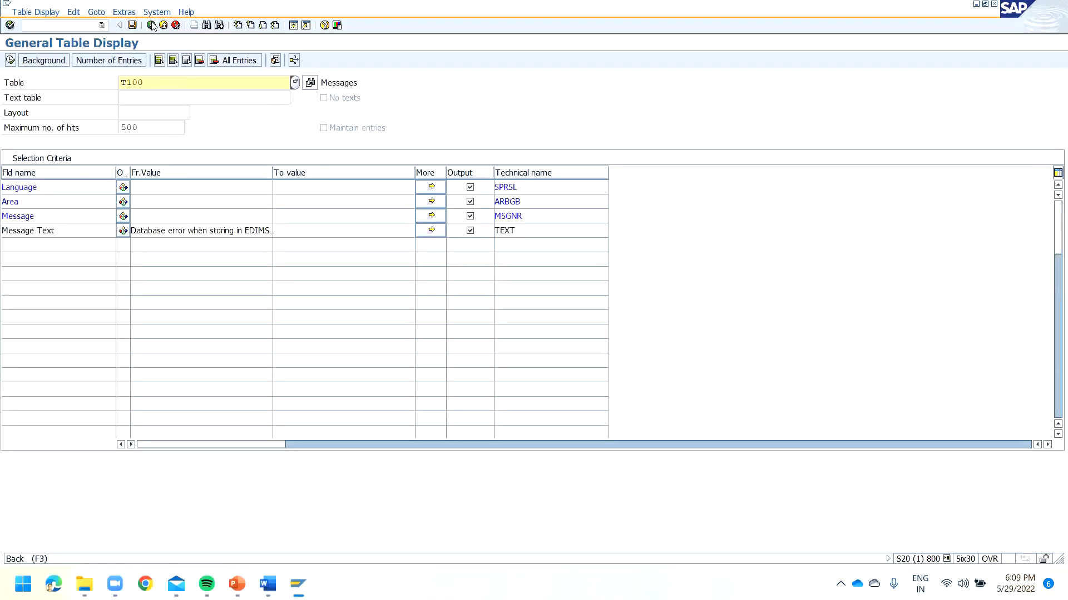
pyautogui.click(150, 25)
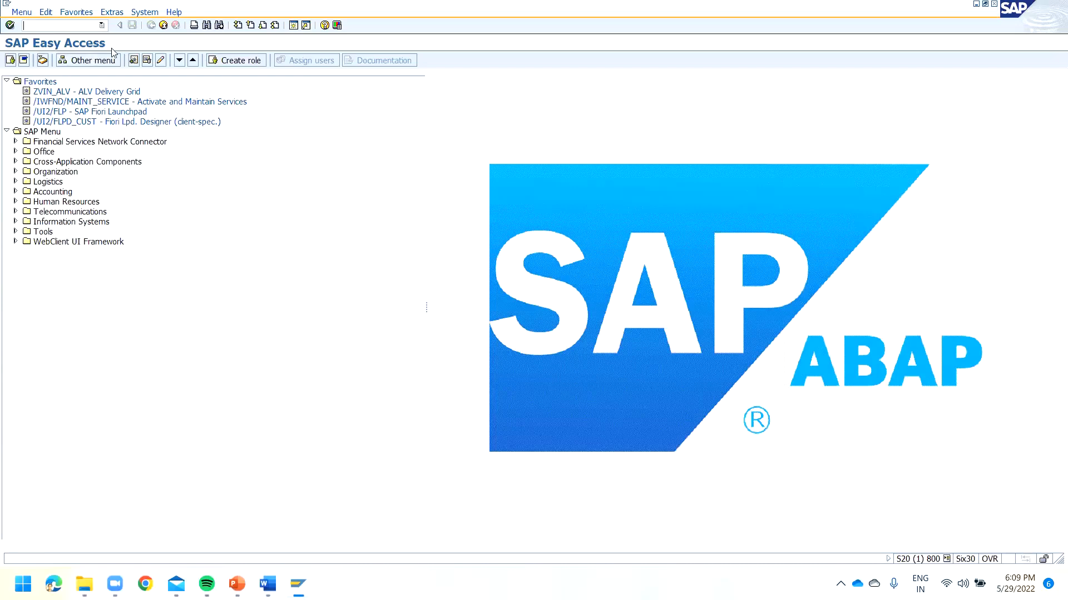
pyautogui.moveTo(247, 570)
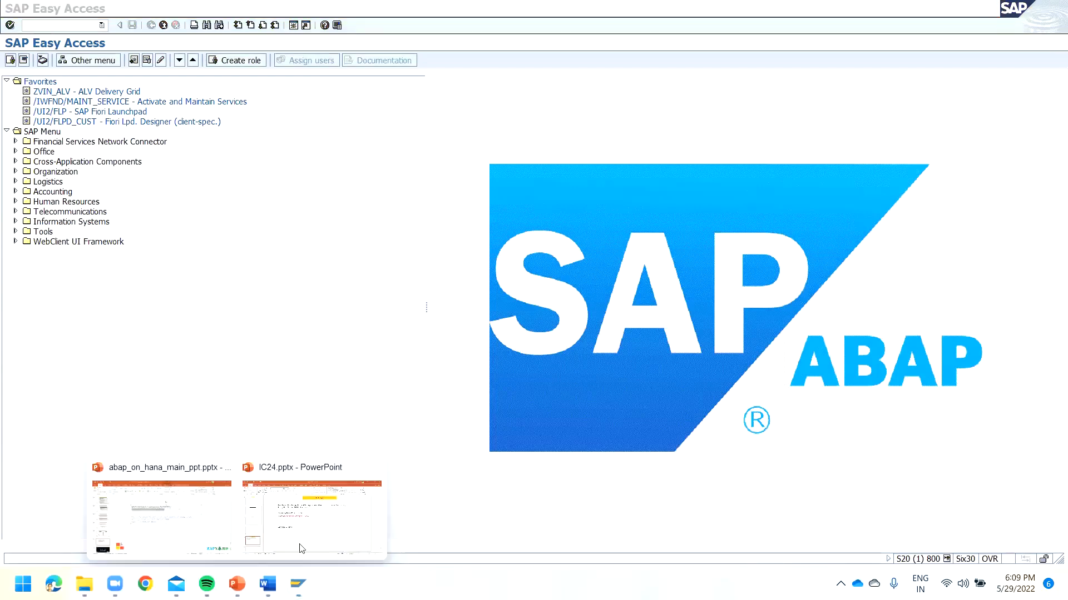
pyautogui.click(337, 507)
pyautogui.click(321, 360)
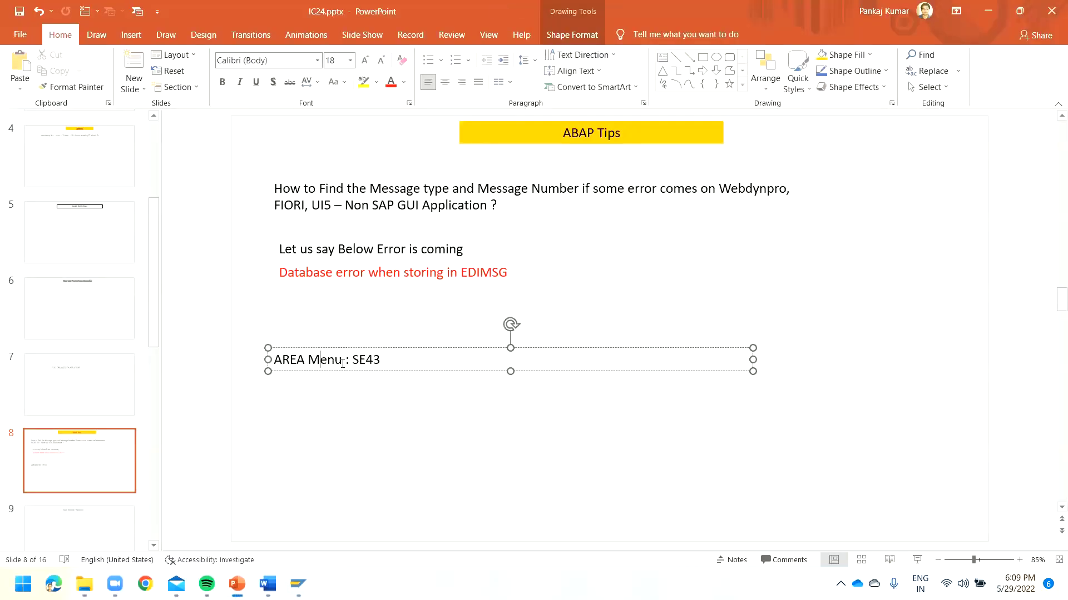
pyautogui.moveTo(342, 362); pyautogui.dragTo(274, 361)
pyautogui.hotkey('ctrl', 'b')
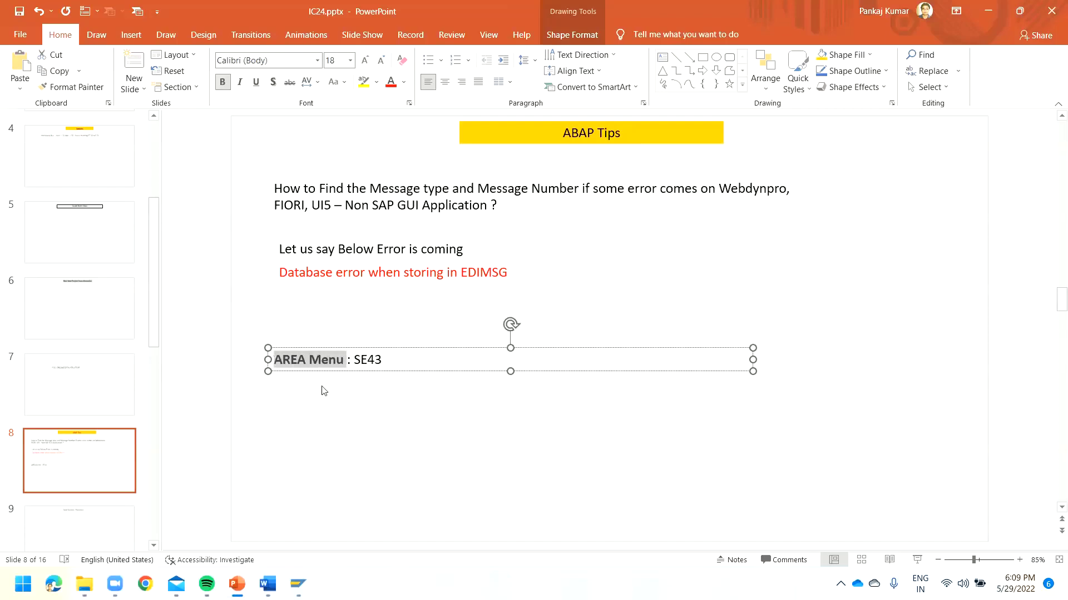
pyautogui.hotkey('alt', 'Tab')
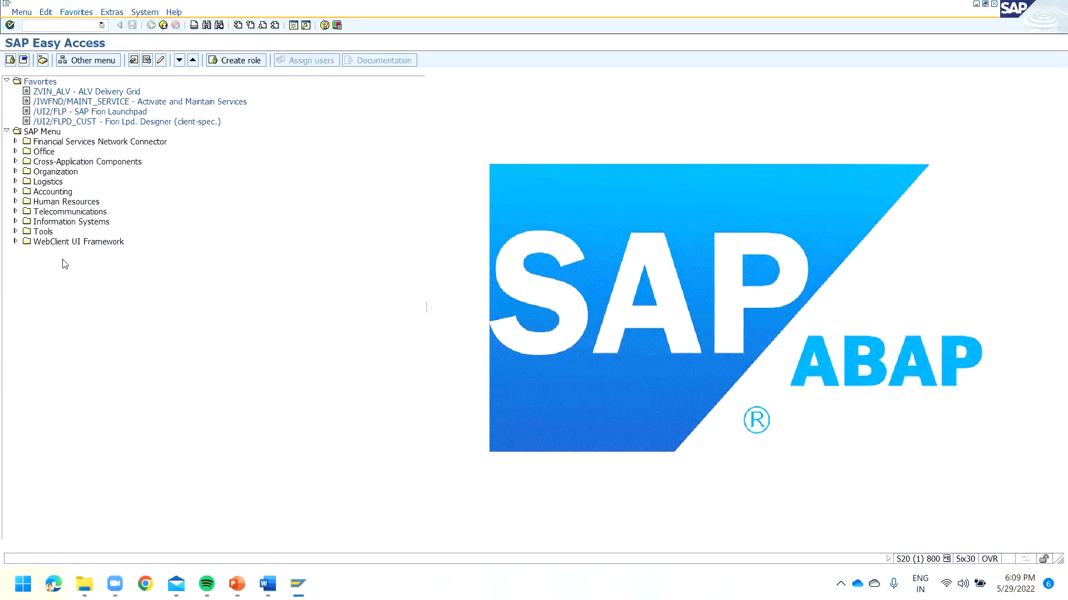
# Insert transactions SE38 and SE11 into the Favorites folder
pyautogui.click(27, 134)
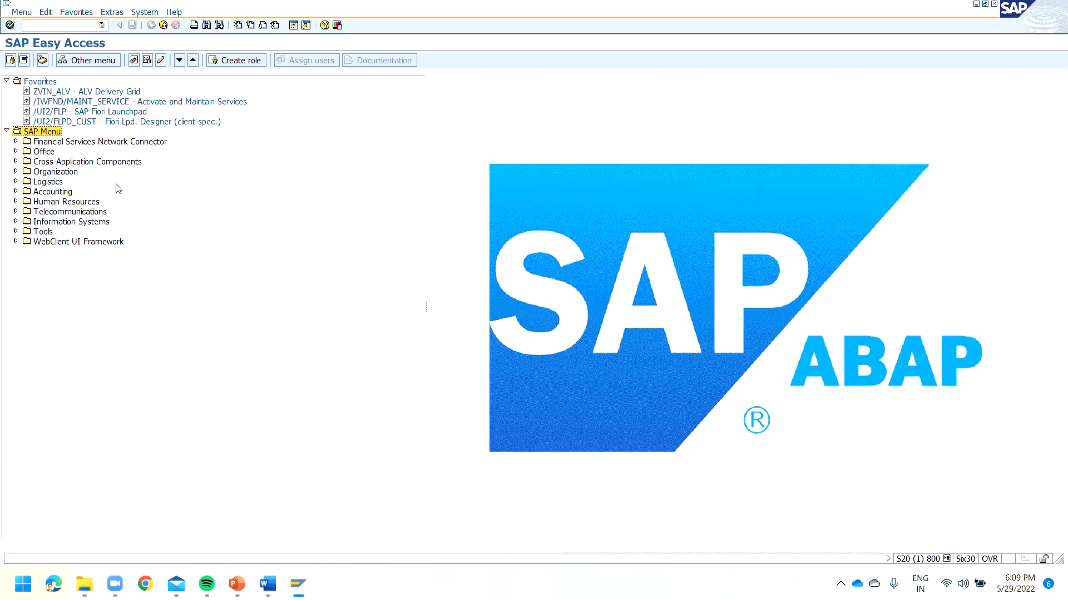
pyautogui.click(45, 83)
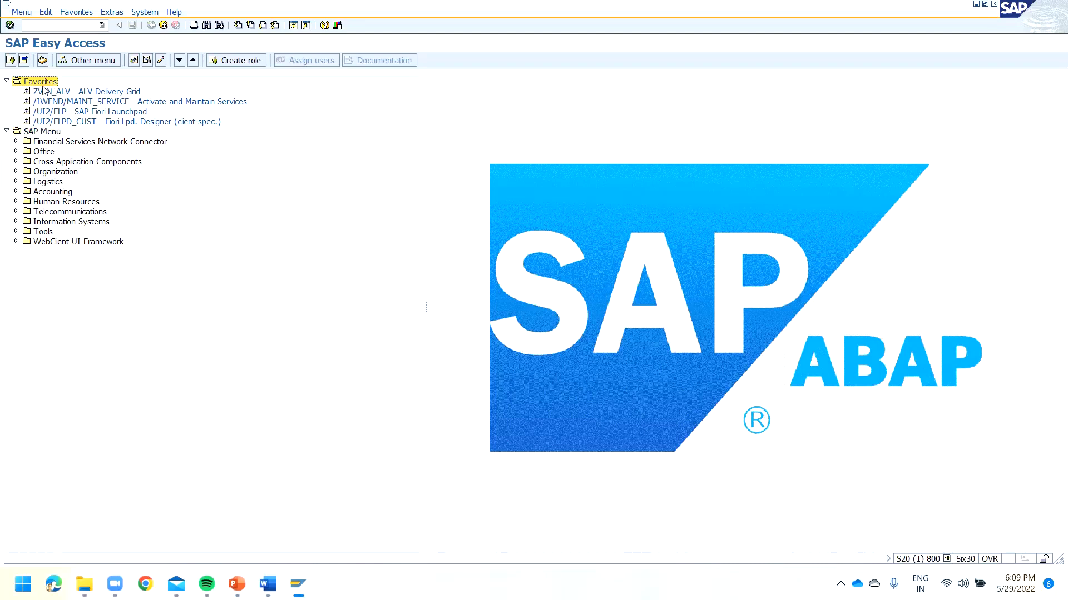
pyautogui.rightClick(49, 85)
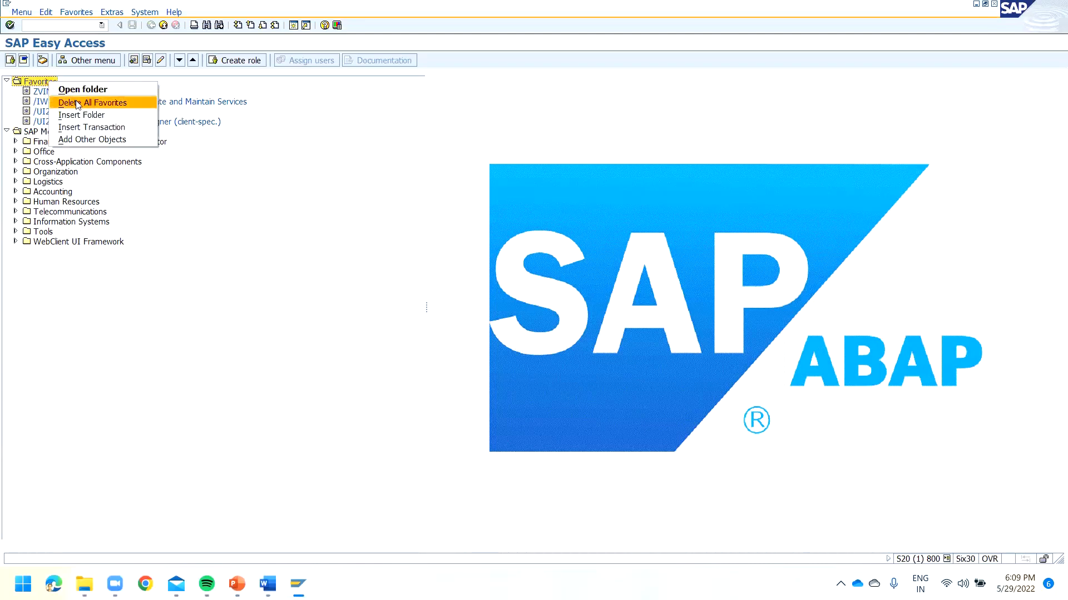
pyautogui.click(98, 129)
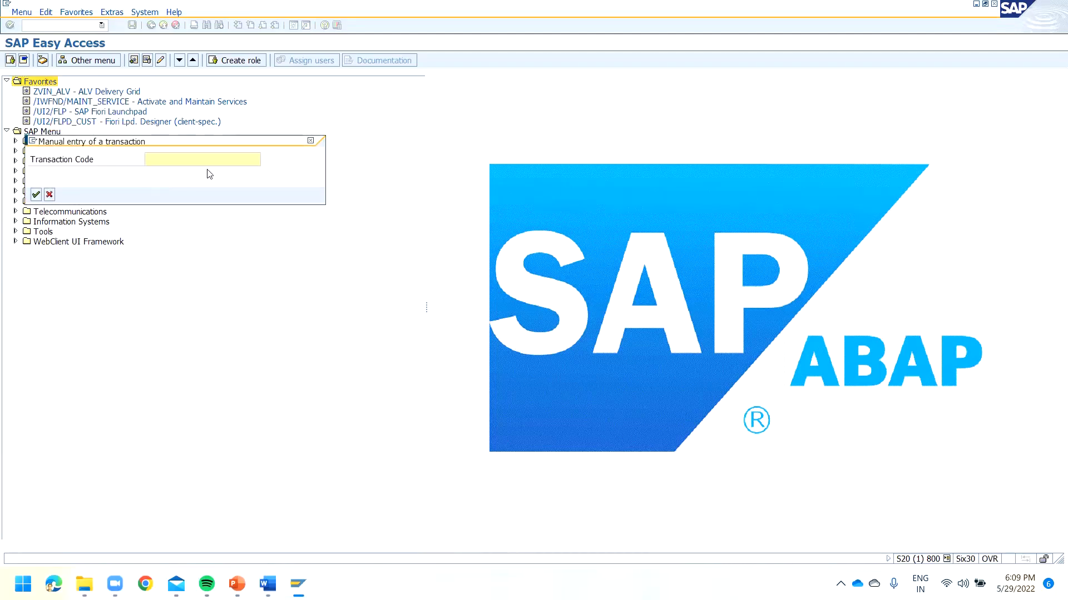
pyautogui.write('SE3')
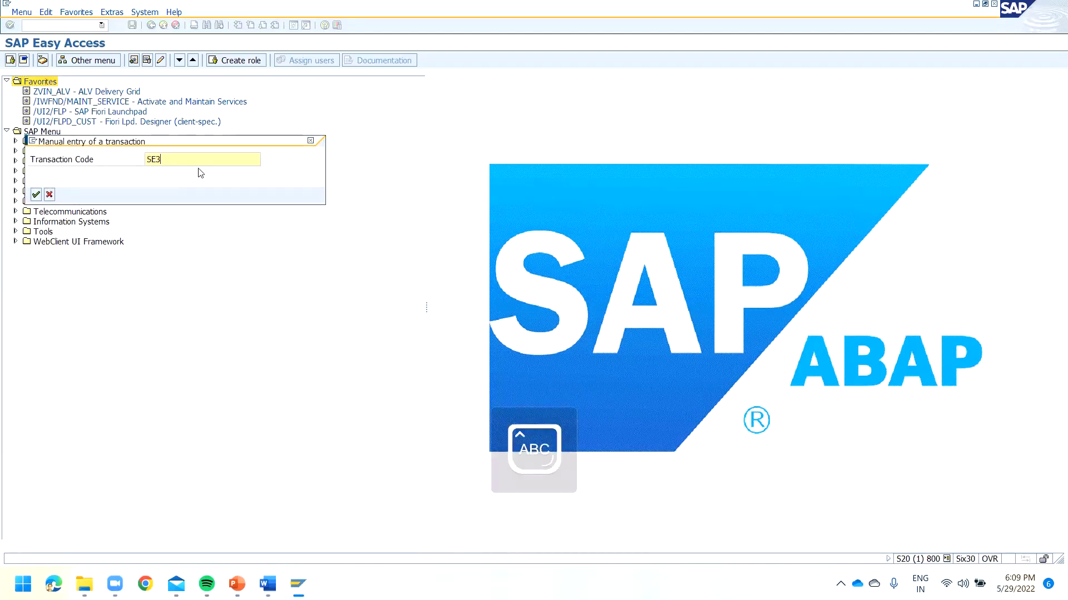
pyautogui.write('8')
pyautogui.press('Return')
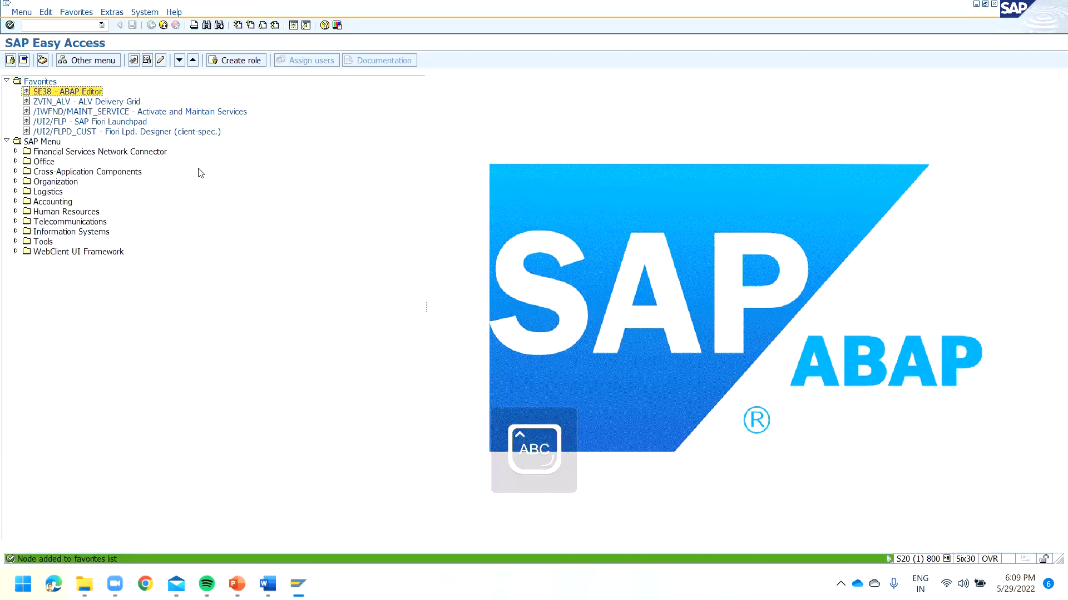
pyautogui.rightClick(43, 84)
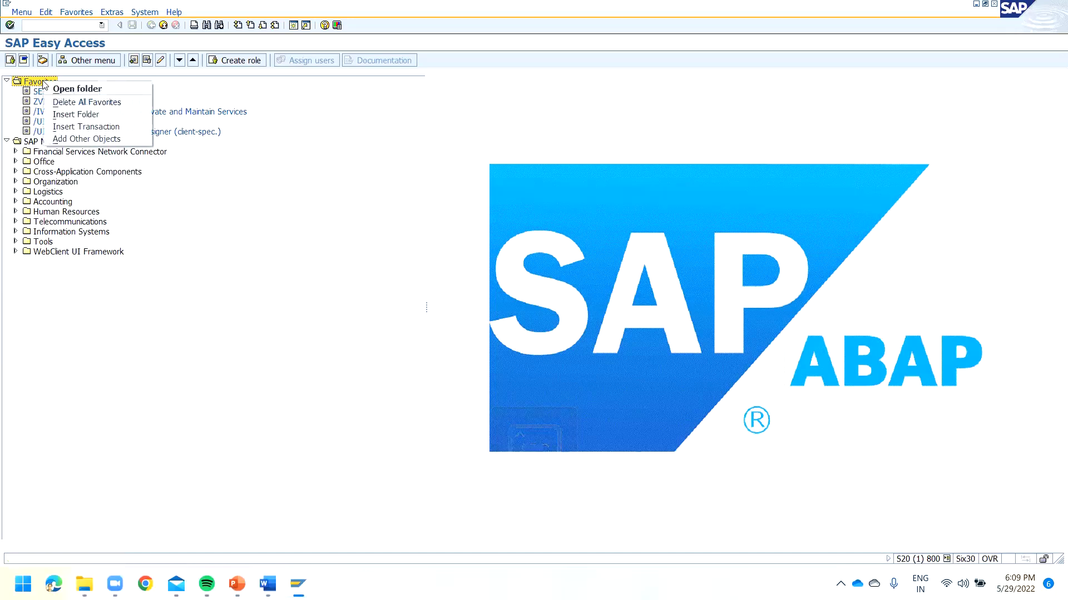
pyautogui.click(78, 126)
pyautogui.write('SE')
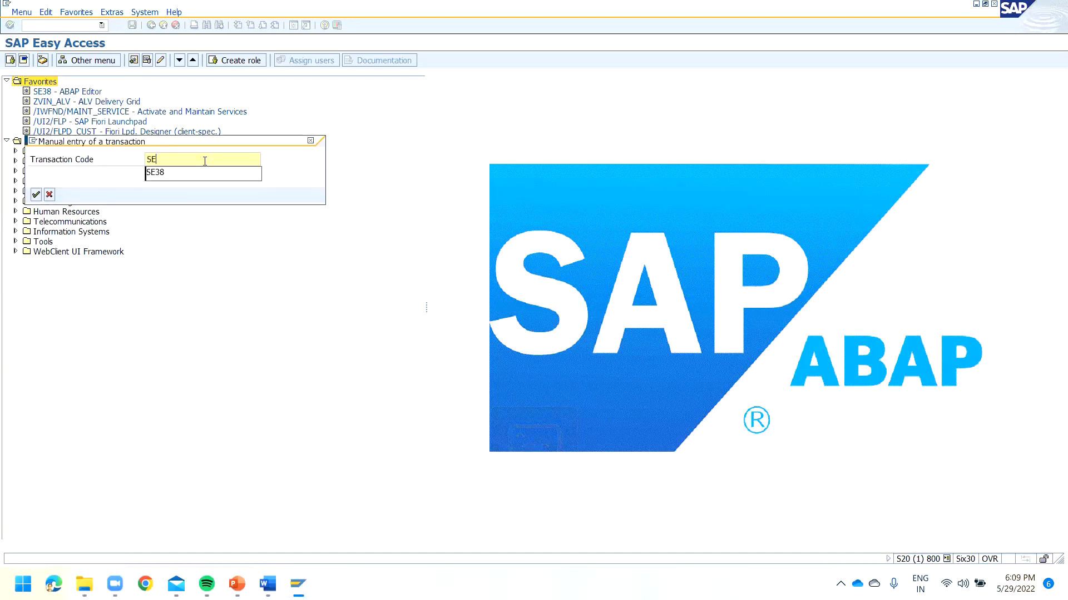
pyautogui.write('11')
pyautogui.press('Return')
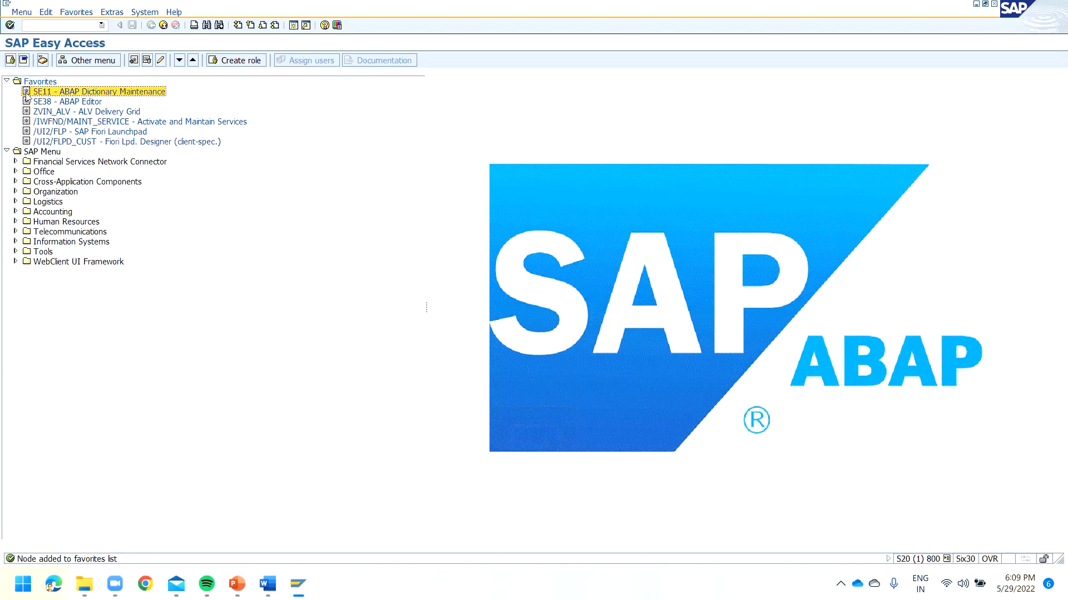
pyautogui.rightClick(40, 83)
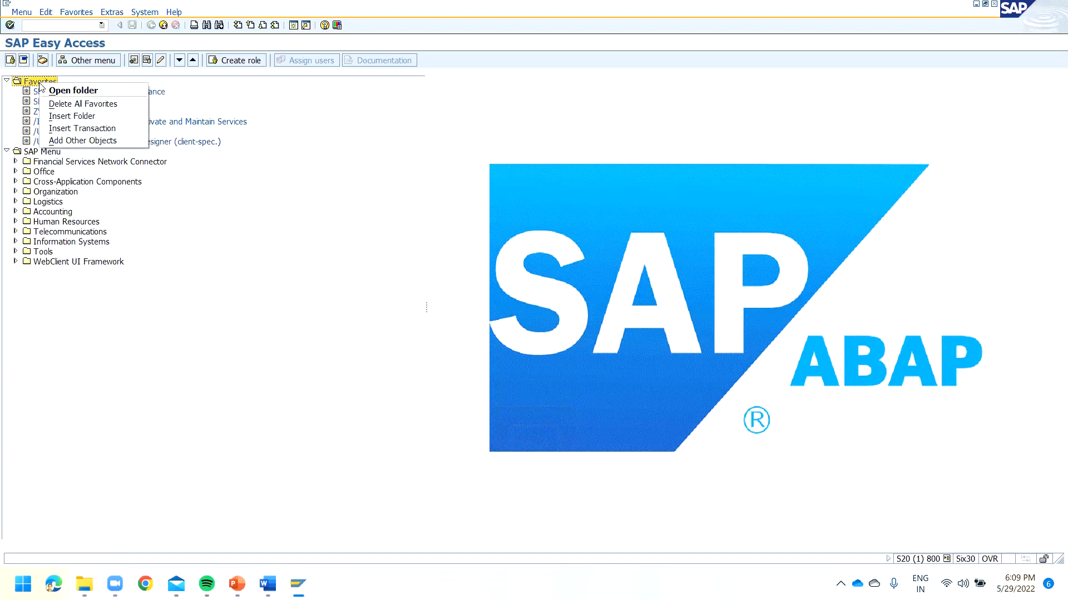
# Start adding another object type to Favorites, then cancel the dialog with Escape
pyautogui.click(102, 141)
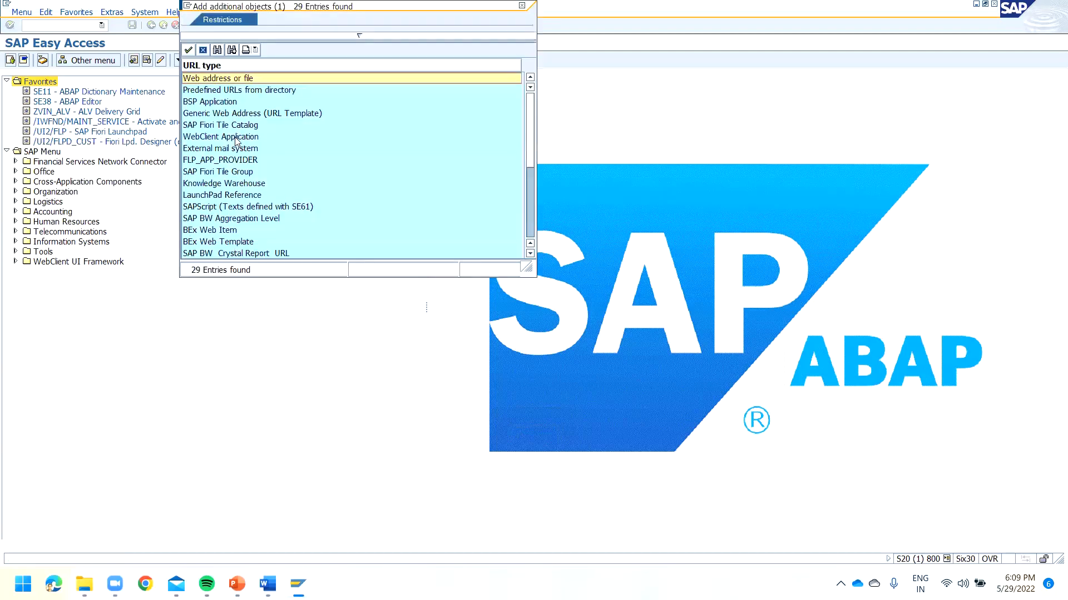
pyautogui.scroll(-3, 259, 184)
pyautogui.scroll(3, 259, 183)
pyautogui.click(358, 35)
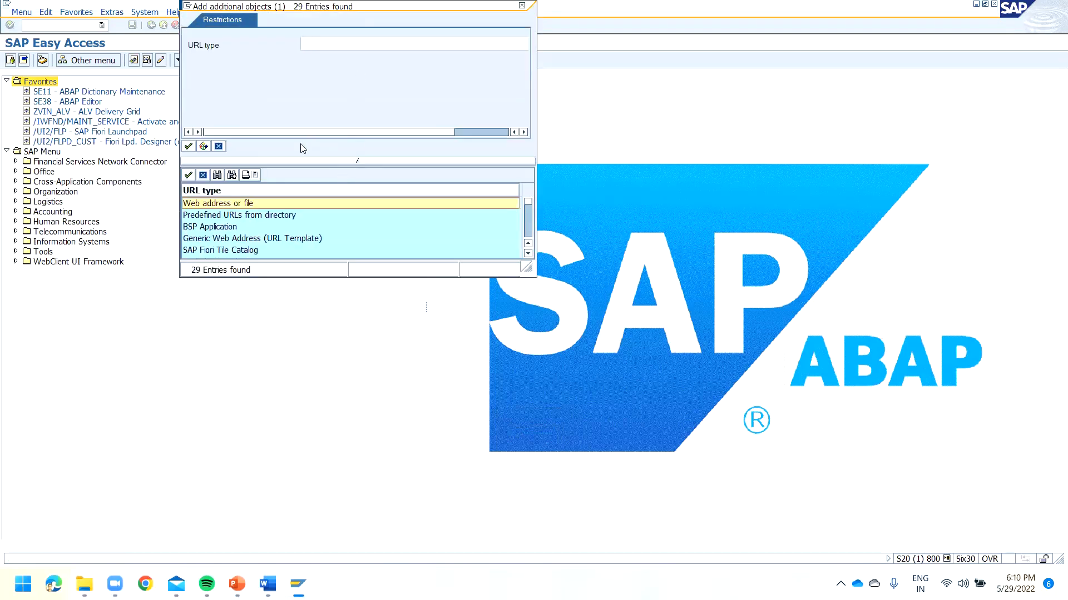
pyautogui.scroll(-6, 256, 223)
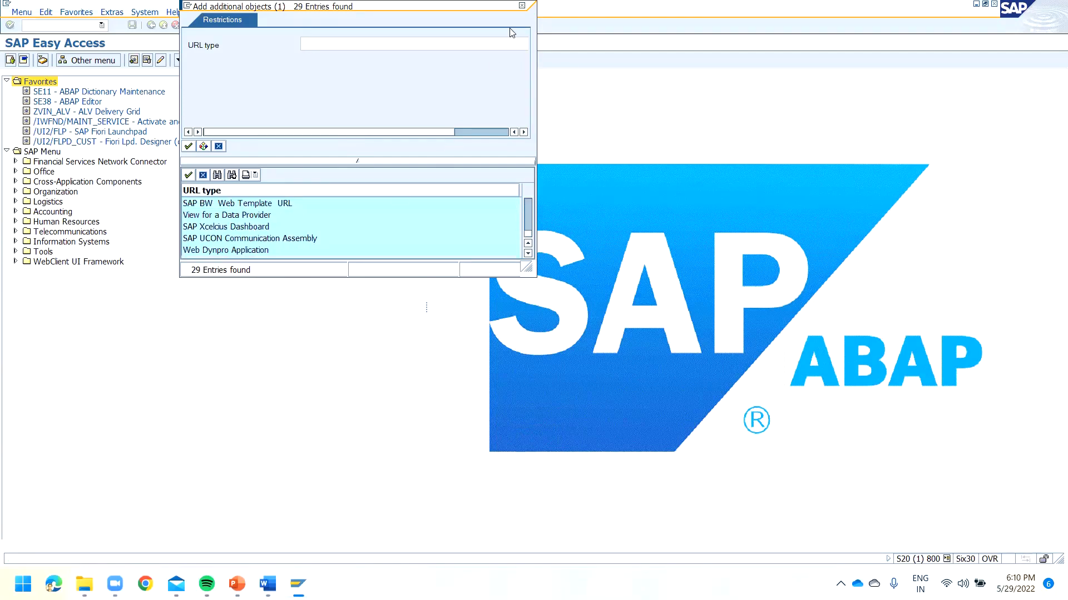
pyautogui.click(187, 6)
pyautogui.press('Escape')
pyautogui.press('Escape')
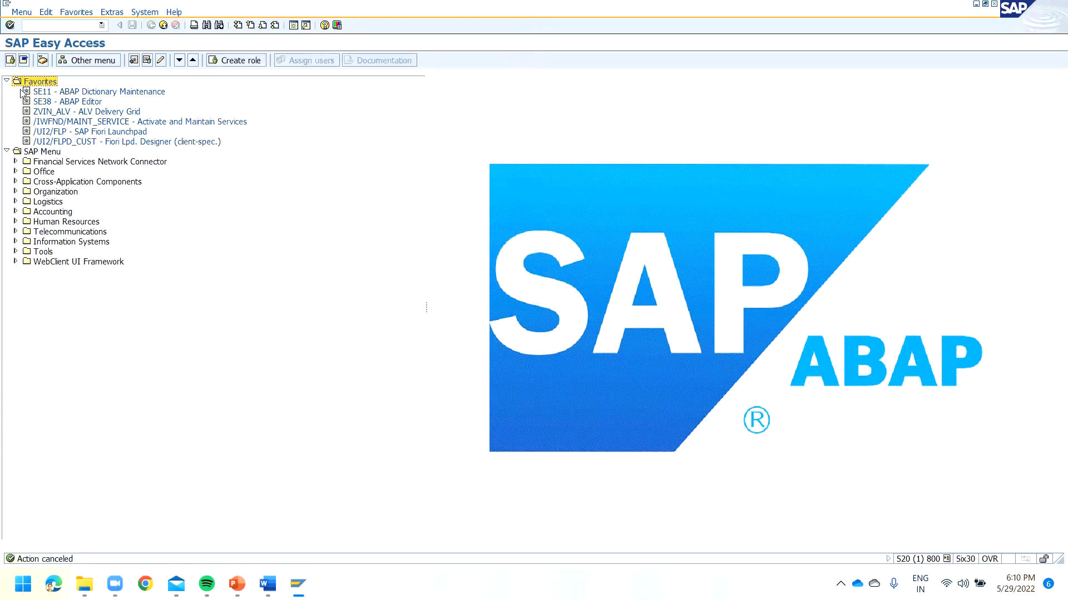
pyautogui.click(37, 153)
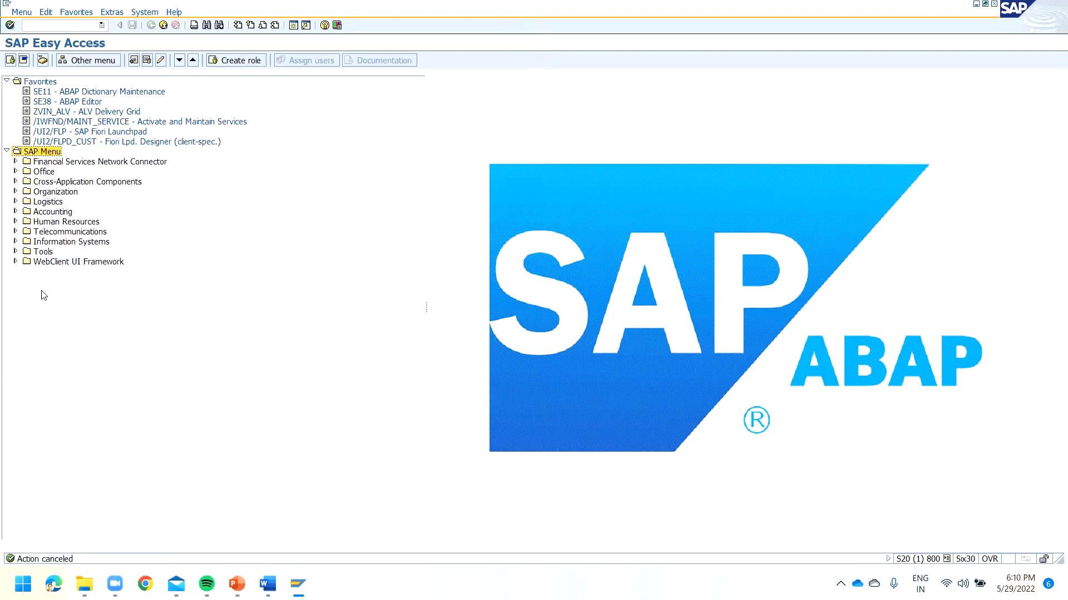
# Start SE43 in a new session with /OSE43 and enter area menu ZIC_CUSTOM_MENU
pyautogui.click(42, 25)
pyautogui.write('/OSE43')
pyautogui.press('Return')
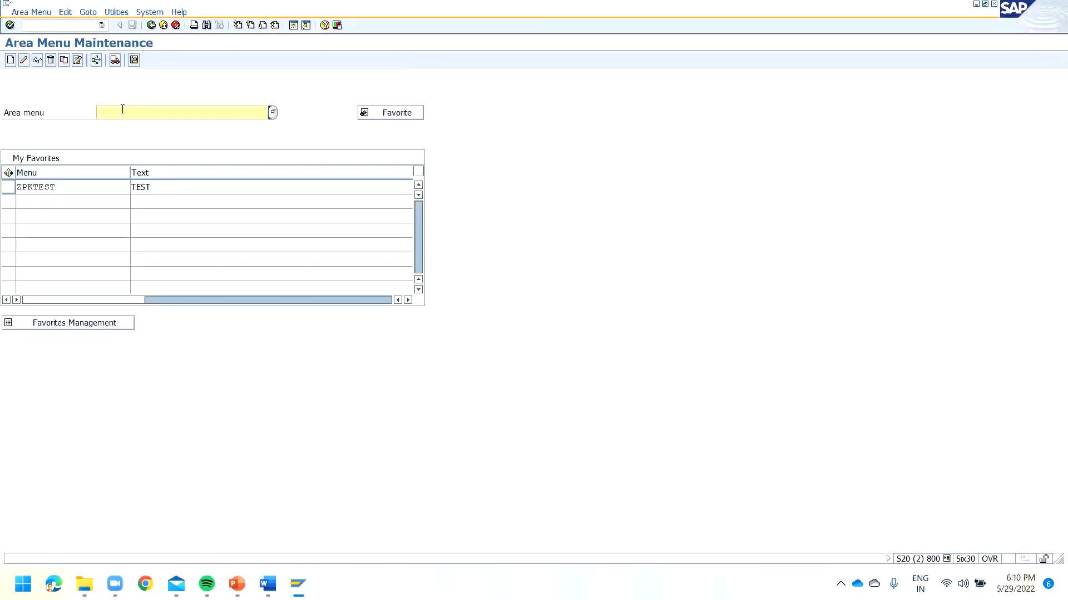
pyautogui.write('ZIC_CUSTOM_MENU')
# Create area menu ZIC_CUSTOM_MENU with description 'Demo' and select its Demo root node
pyautogui.click(10, 59)
pyautogui.click(183, 128)
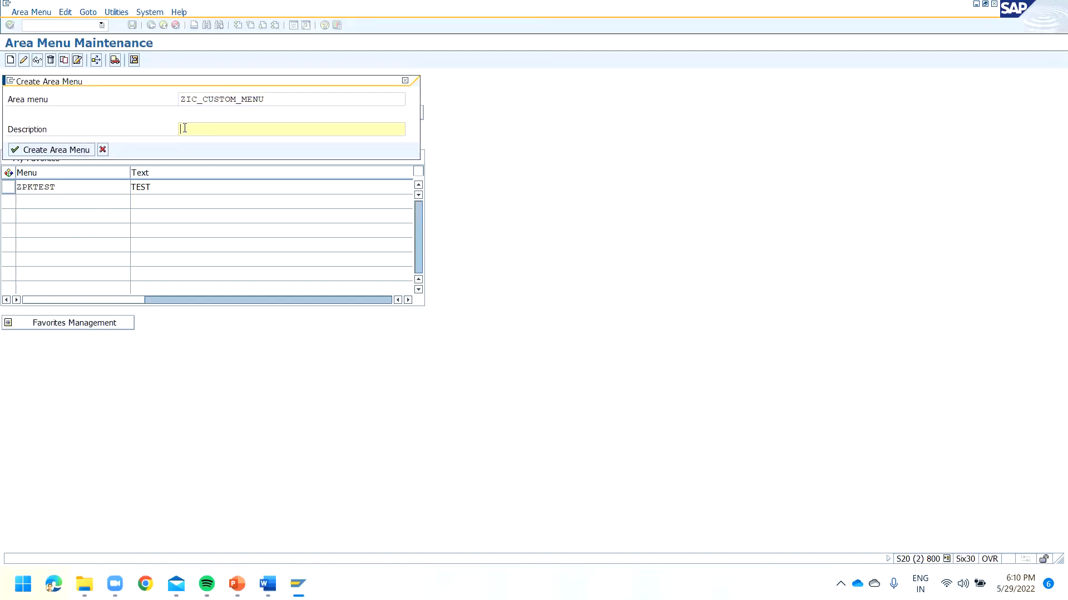
pyautogui.press('capslock')
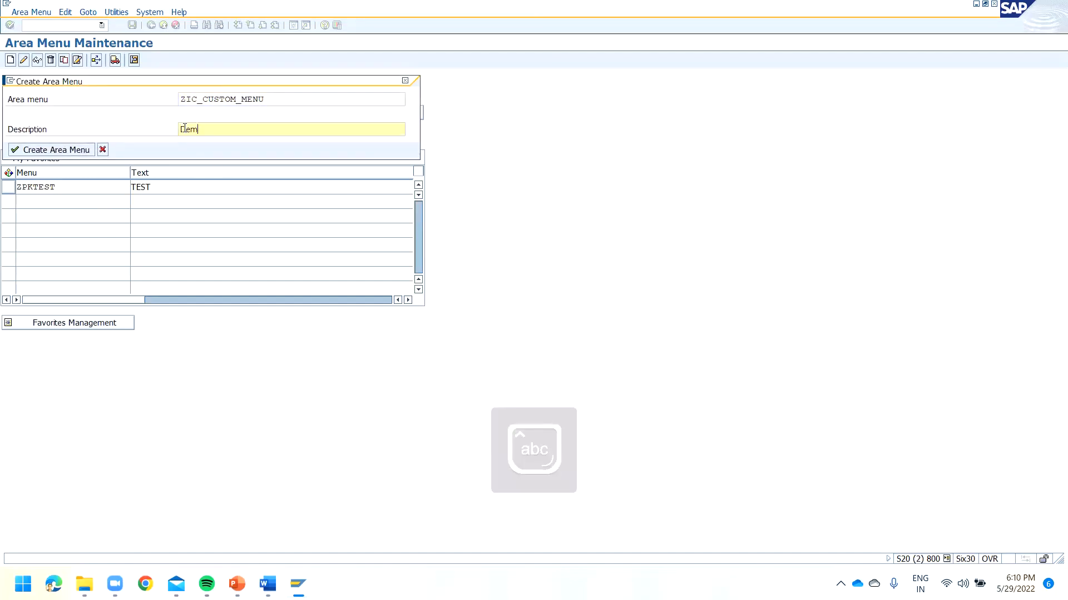
pyautogui.click(47, 155)
pyautogui.click(20, 93)
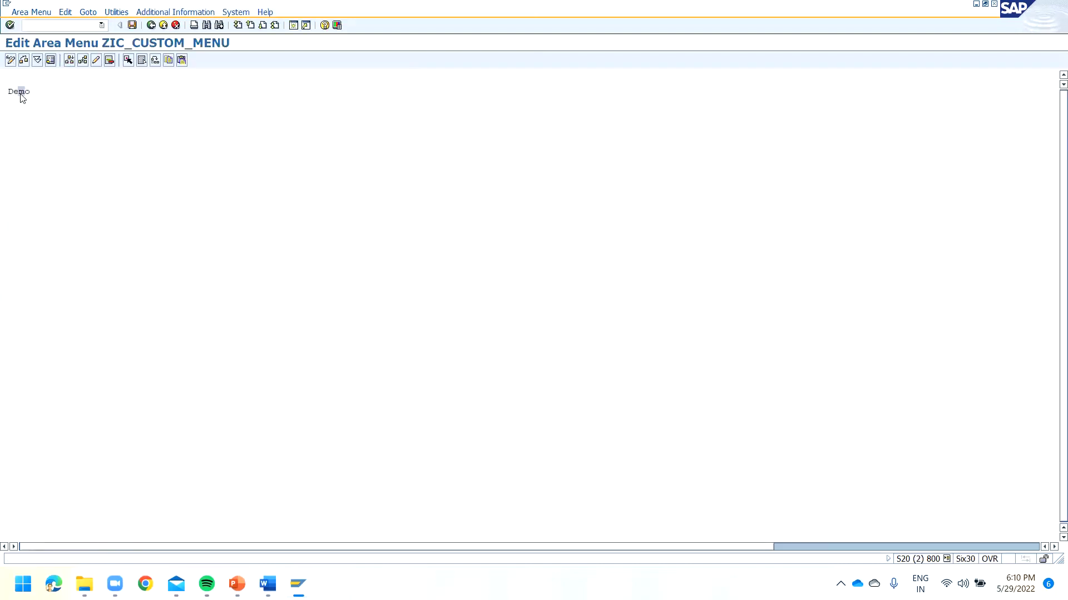
# Add a subnode entry 'Report' with transaction code SE38 under Demo
pyautogui.click(69, 60)
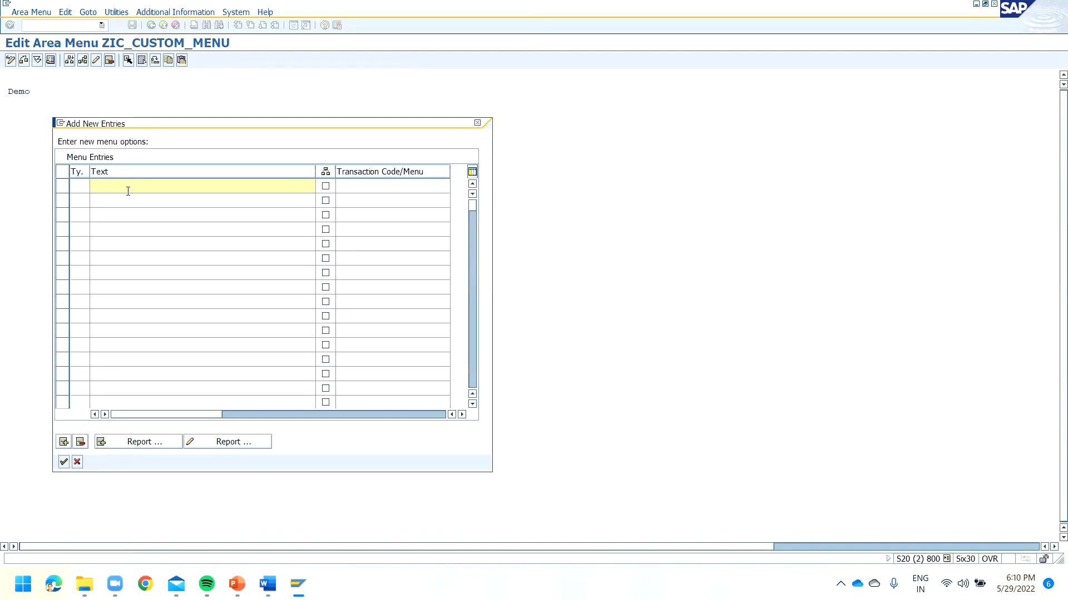
pyautogui.write('Report')
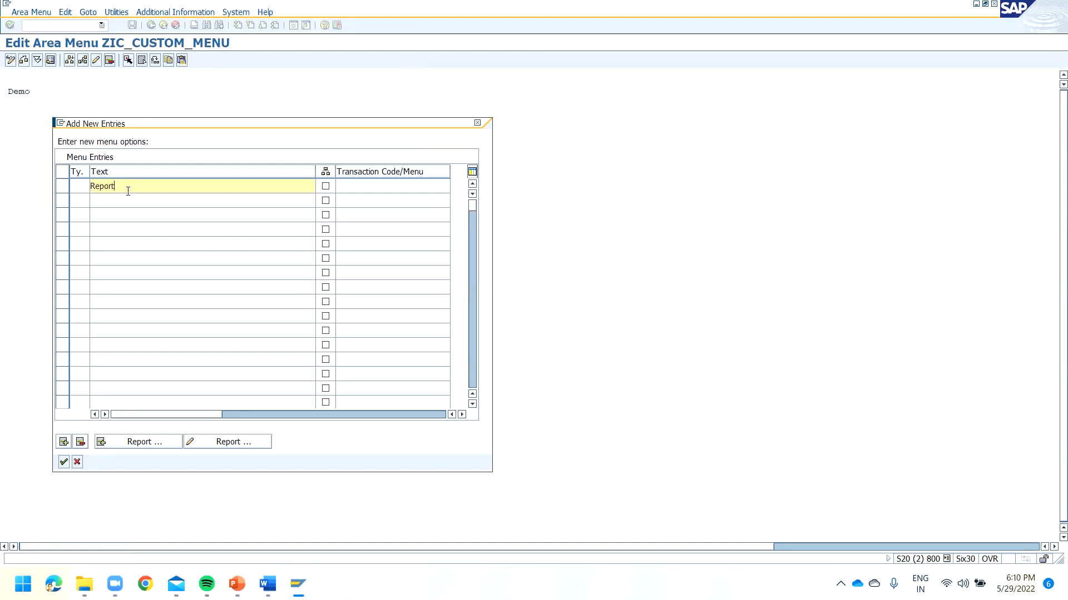
pyautogui.click(371, 191)
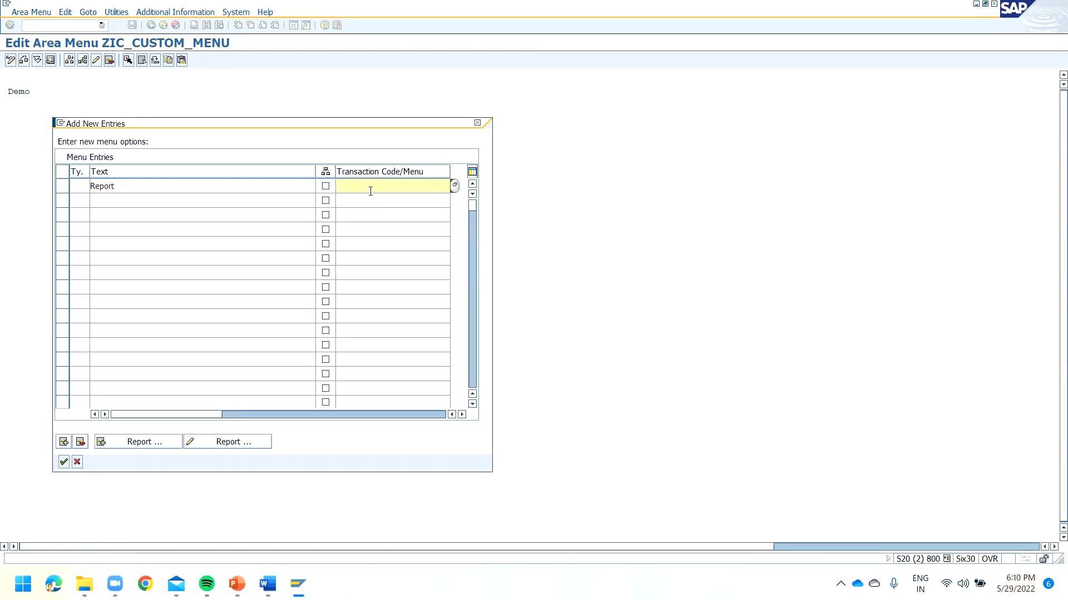
pyautogui.press('capslock')
pyautogui.write('SE38')
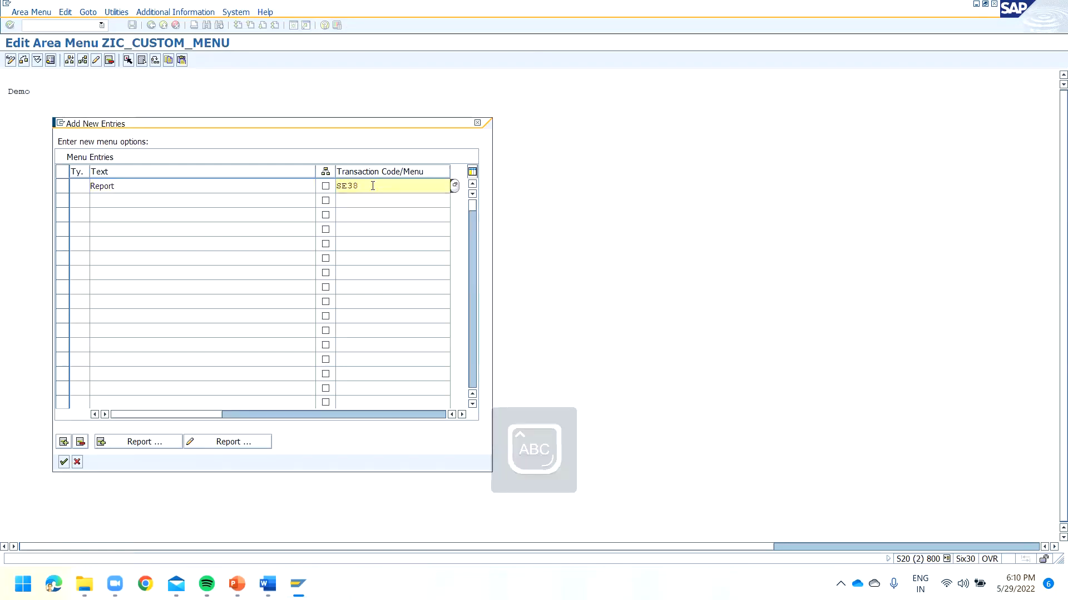
pyautogui.doubleClick(344, 185)
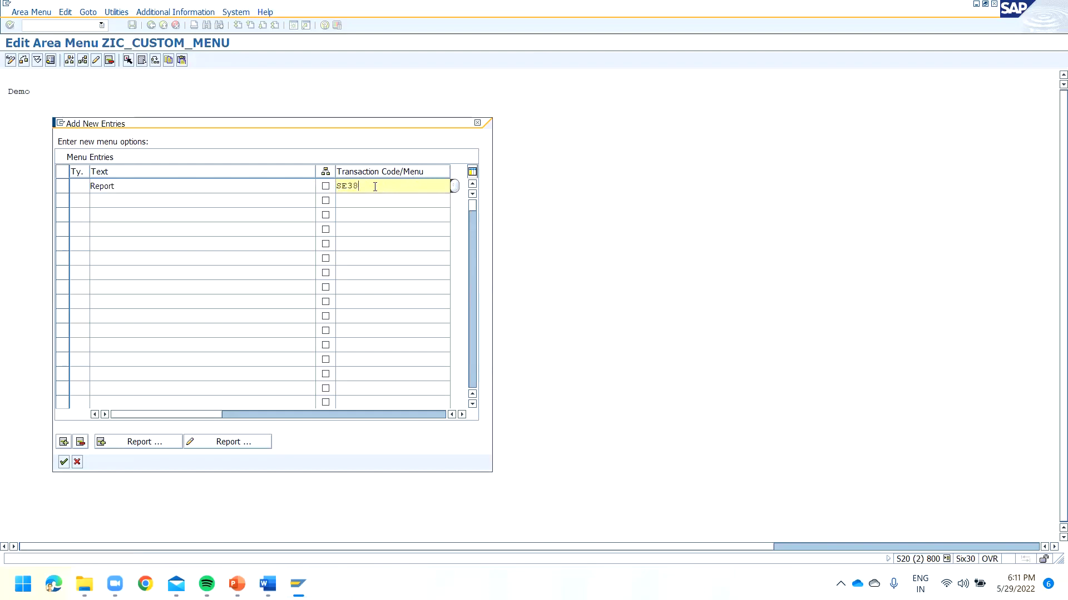
pyautogui.doubleClick(117, 186)
# Add a second entry 'Function Module' with transaction code se37
pyautogui.click(118, 201)
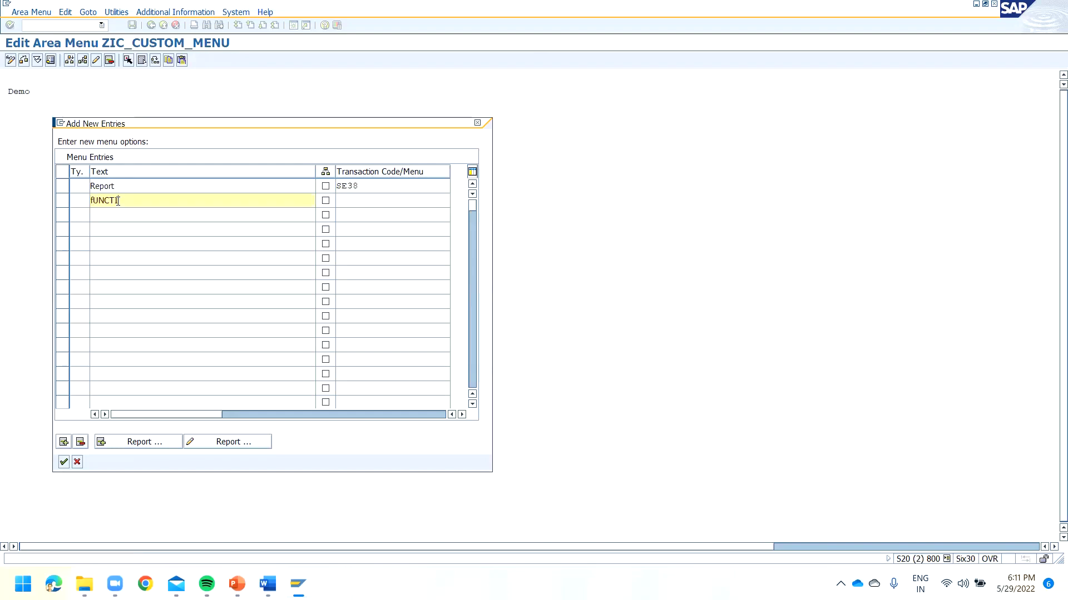
pyautogui.write('fUNCTION')
pyautogui.press('BackSpace')
pyautogui.press('BackSpace')
pyautogui.press('BackSpace')
pyautogui.press('BackSpace')
pyautogui.press('BackSpace')
pyautogui.press('BackSpace')
pyautogui.press('BackSpace')
pyautogui.press('BackSpace')
pyautogui.press('capslock')
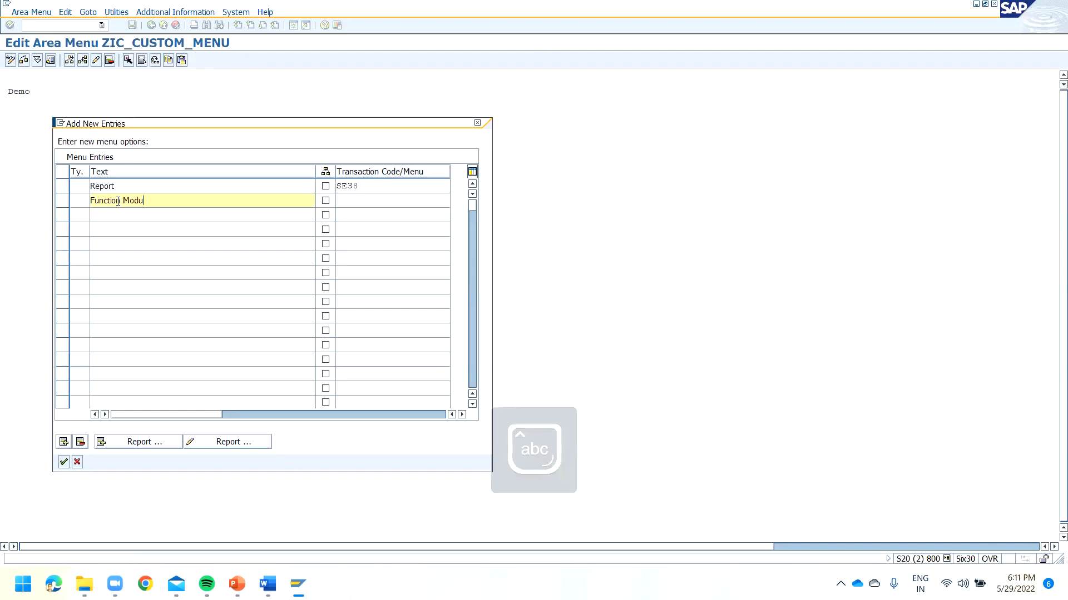
pyautogui.click(355, 199)
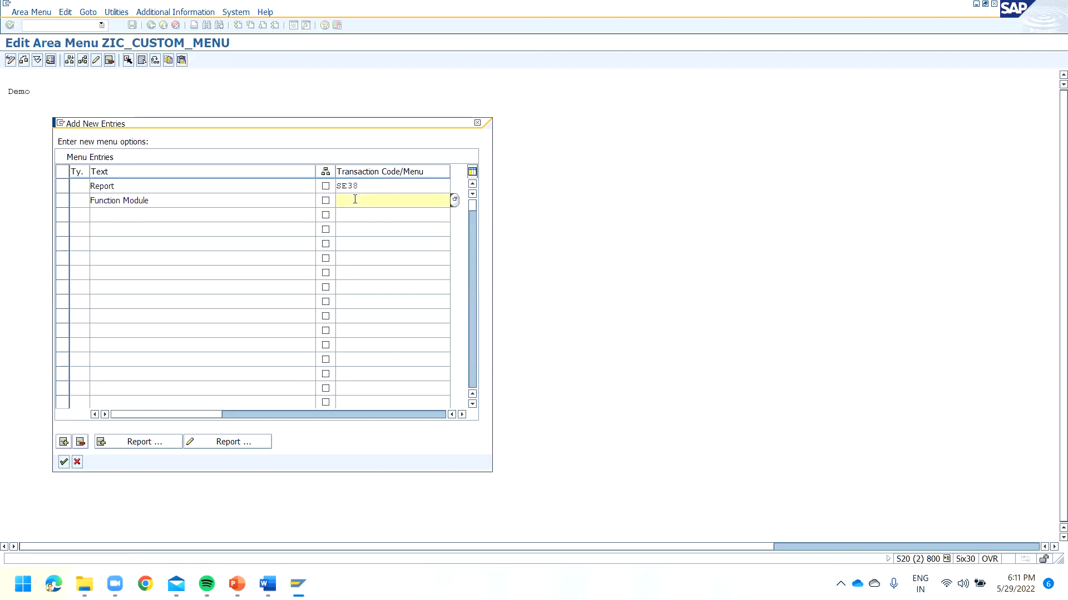
pyautogui.write('se37')
# Add a third entry 'Data dictionary' with transaction code SE11
pyautogui.click(106, 211)
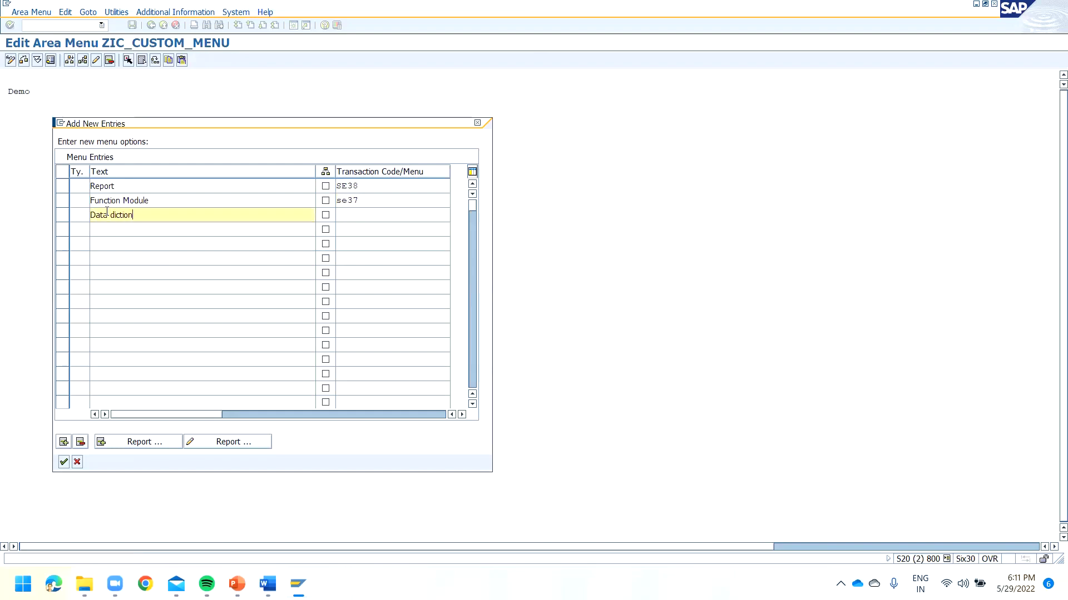
pyautogui.click(364, 216)
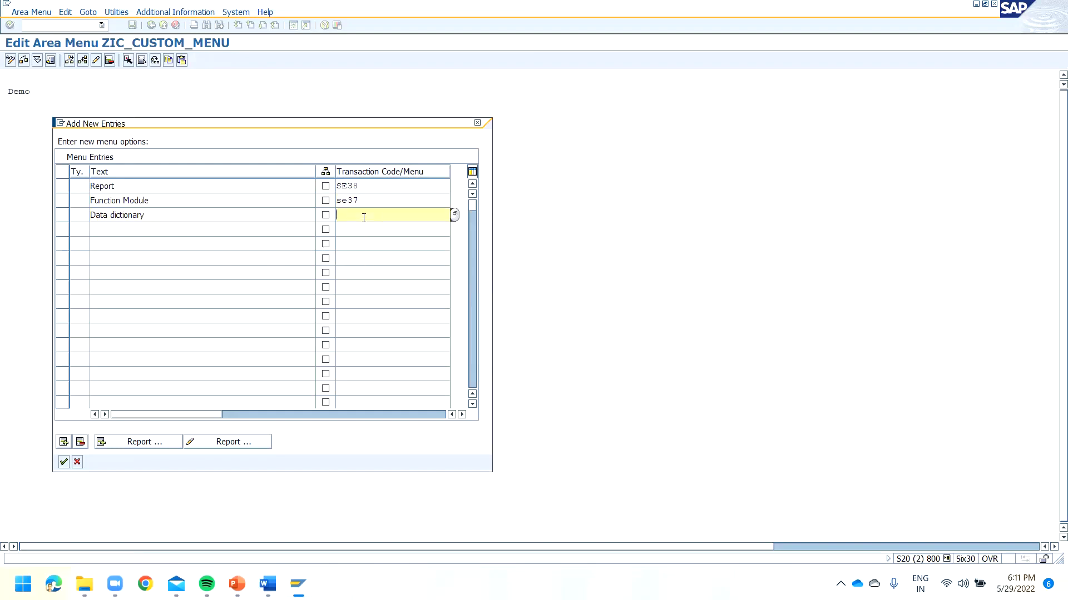
pyautogui.press('capslock')
pyautogui.write('SE11')
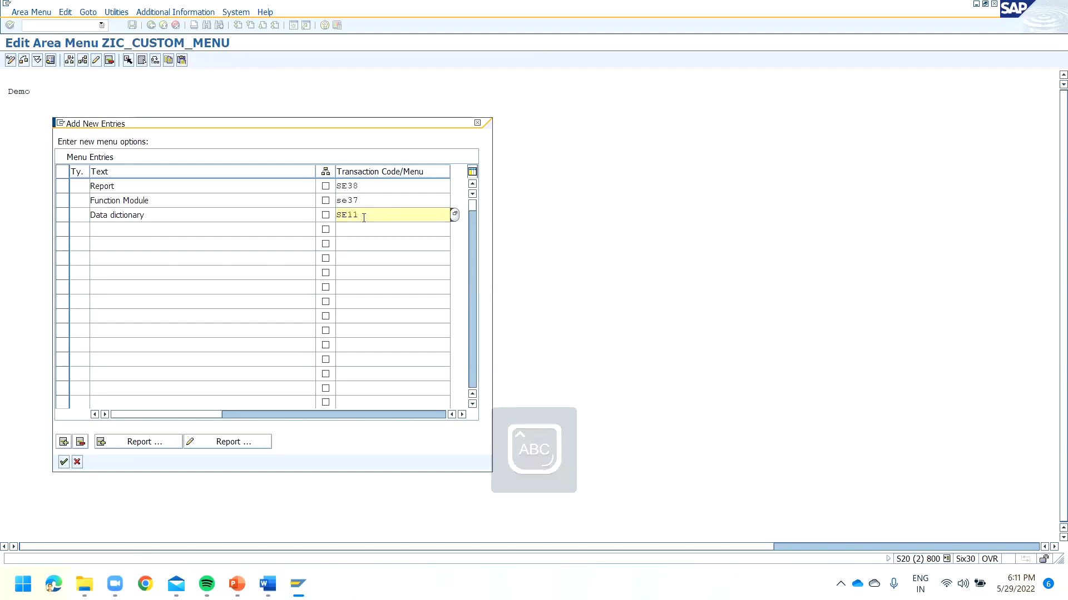
# Start a report transaction and choose report Z_TEST_DATE from the Z* search results
pyautogui.click(149, 442)
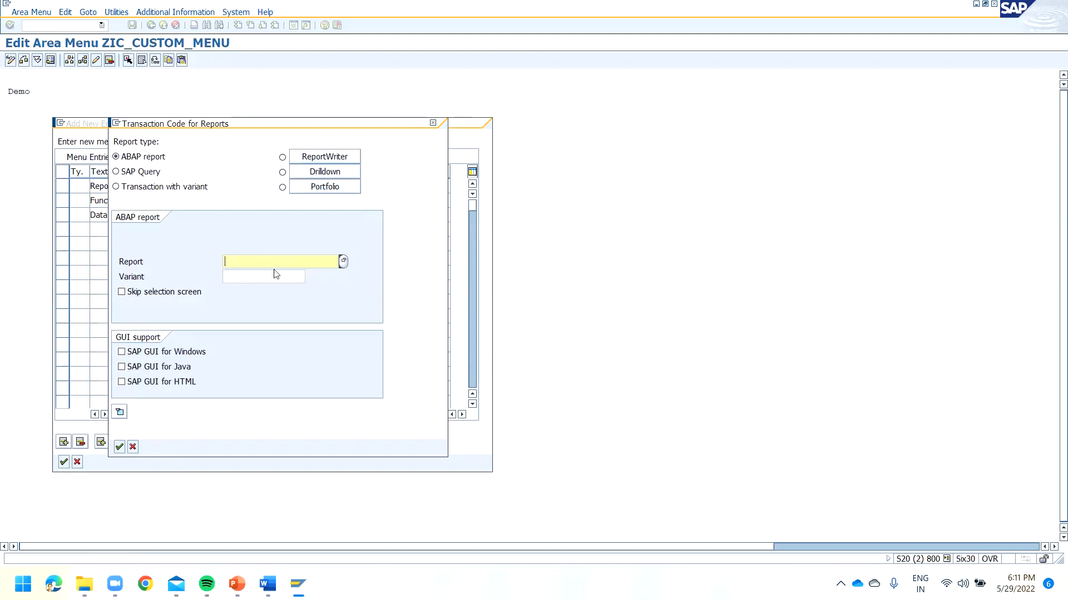
pyautogui.press('capslock')
pyautogui.write('Z*')
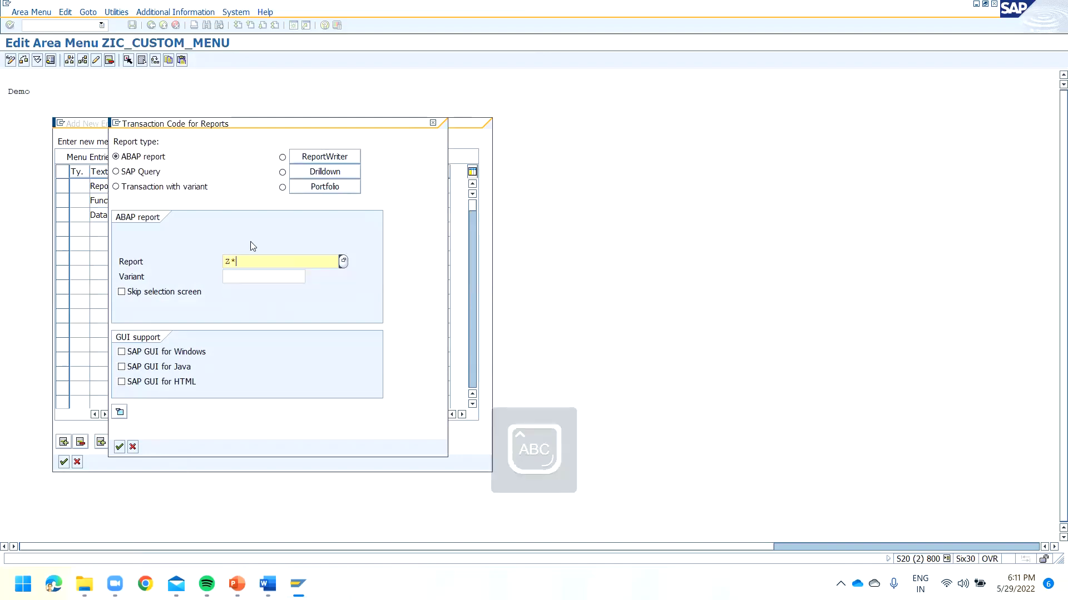
pyautogui.press('F4')
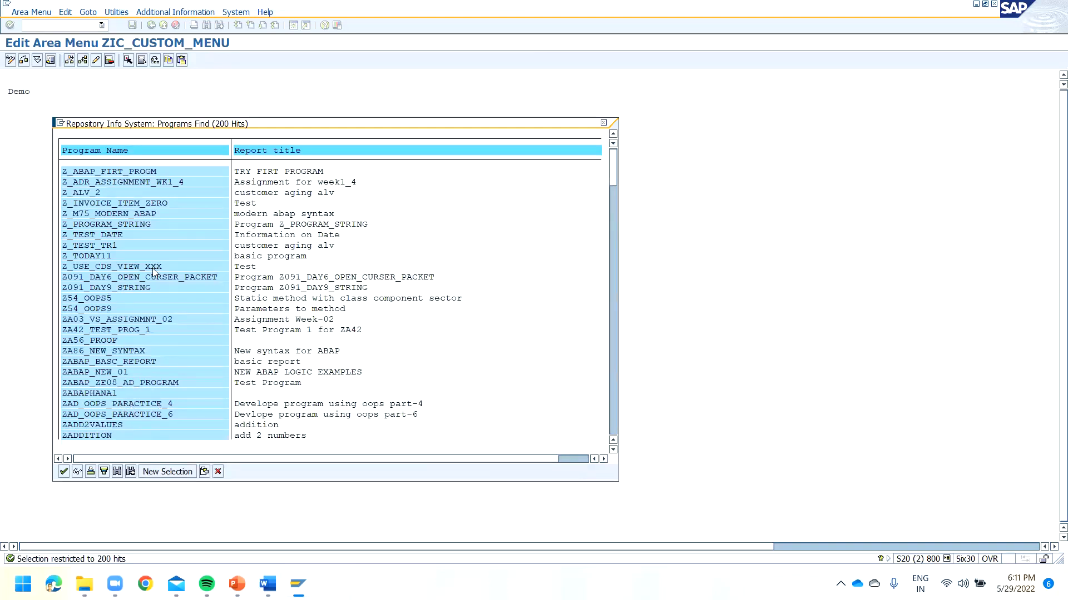
pyautogui.doubleClick(88, 236)
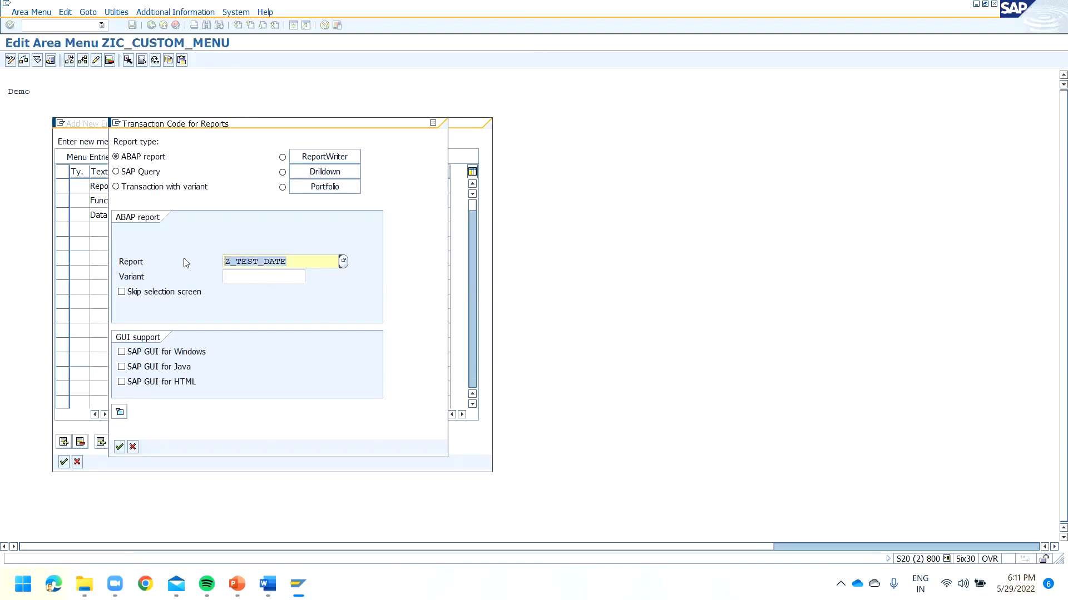
pyautogui.press('Tab')
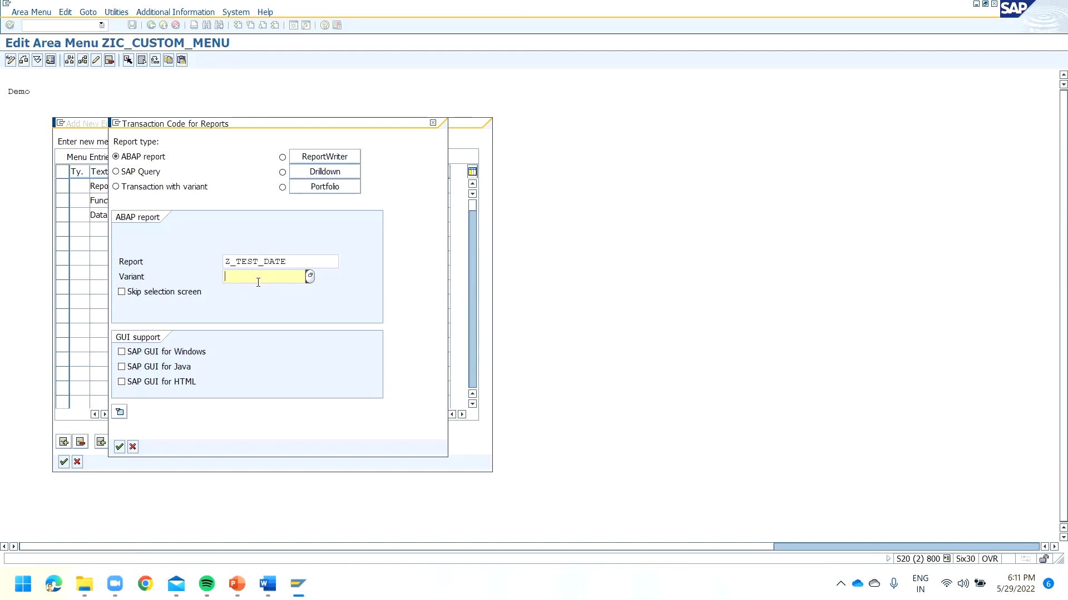
# Skip the selection screen, enable SAP GUI for Windows, Java and HTML, and confirm
pyautogui.click(122, 293)
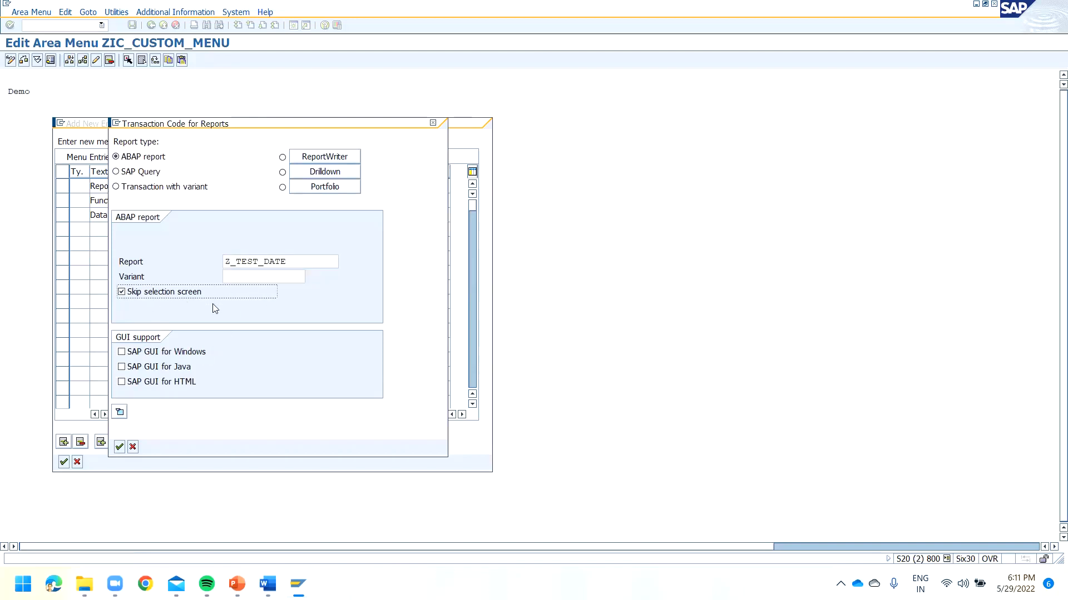
pyautogui.click(121, 353)
pyautogui.click(122, 367)
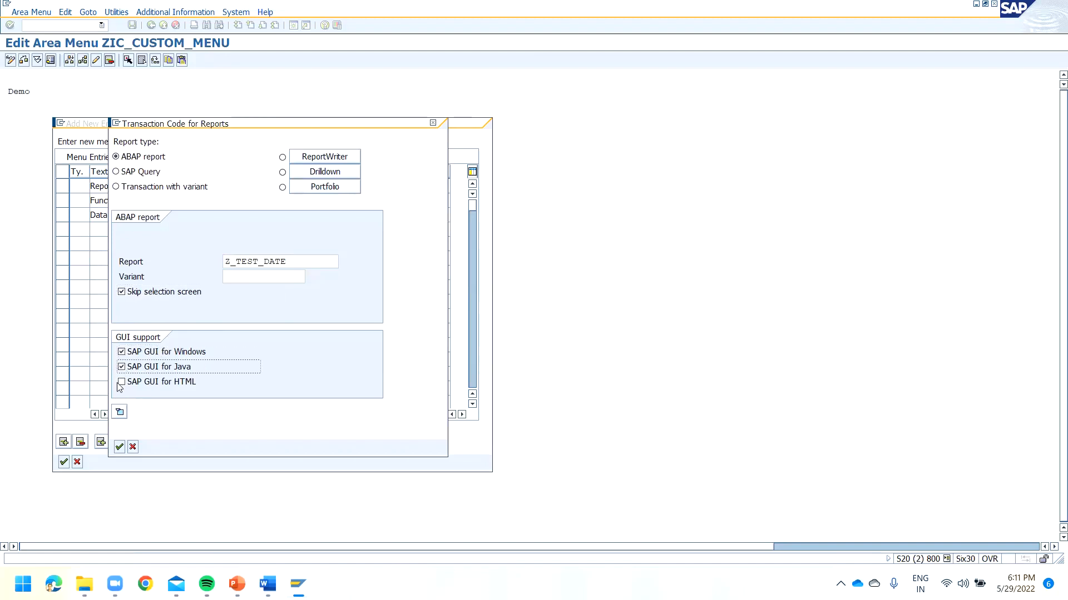
pyautogui.click(122, 383)
pyautogui.click(119, 446)
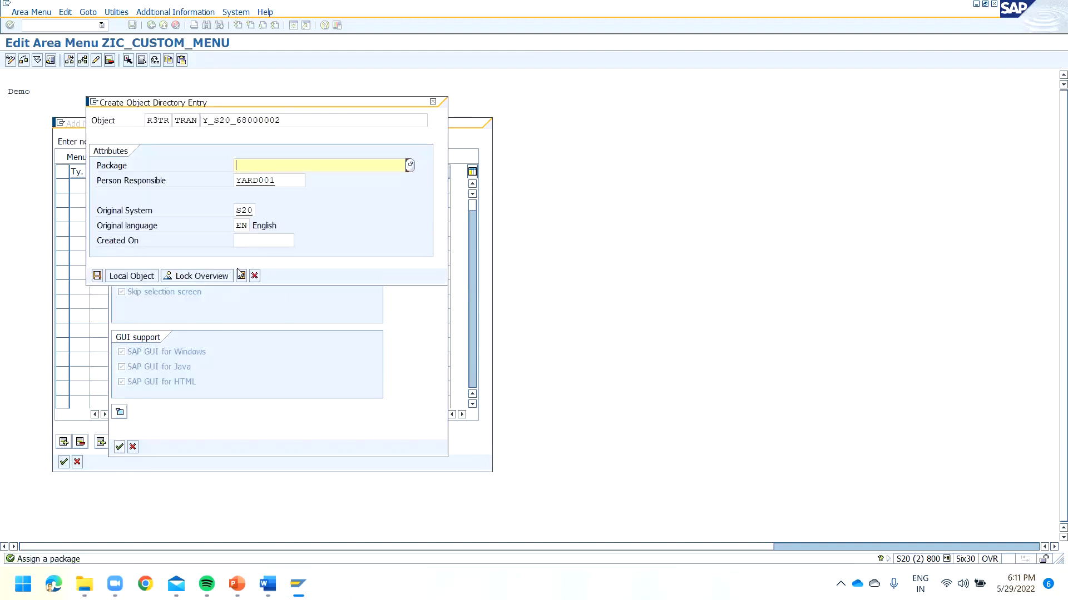
# Assign package ZABAPR, save the transaction to a workbench request, and confirm the new menu entries
pyautogui.click(253, 179)
pyautogui.click(97, 276)
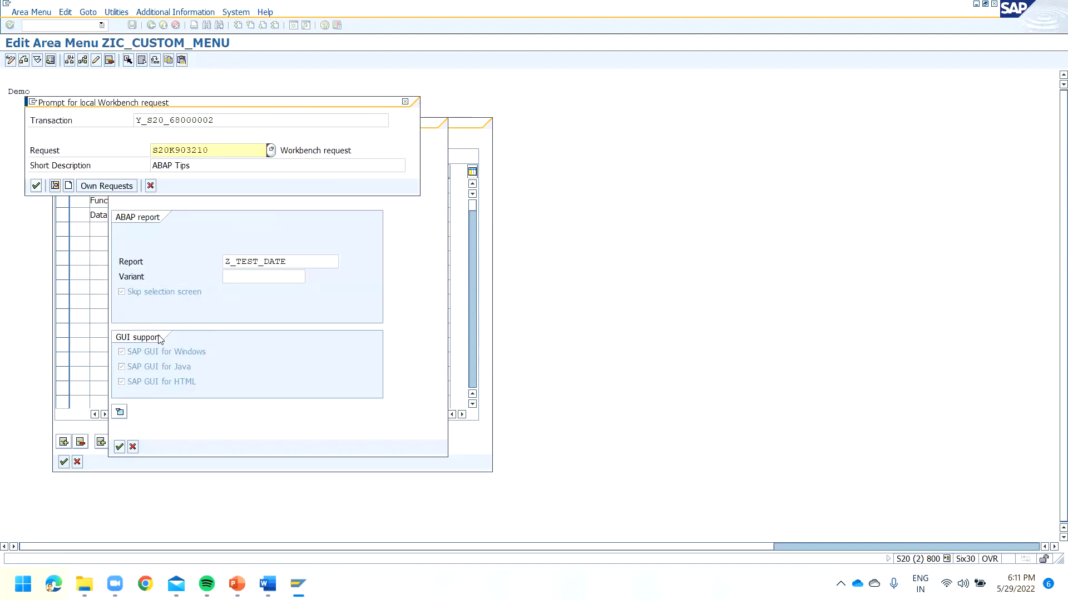
pyautogui.click(35, 184)
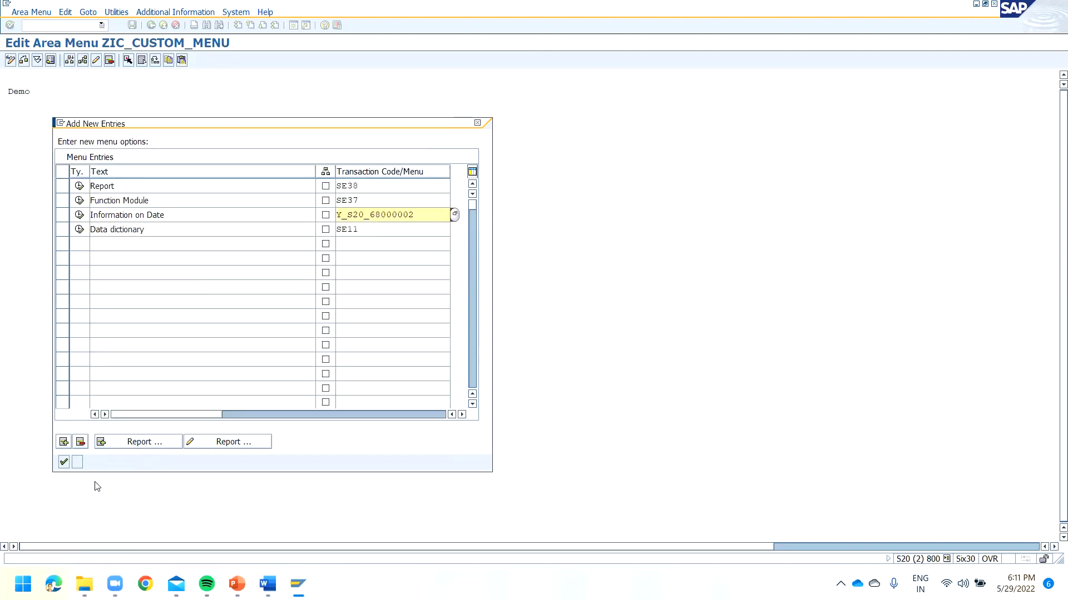
pyautogui.click(64, 462)
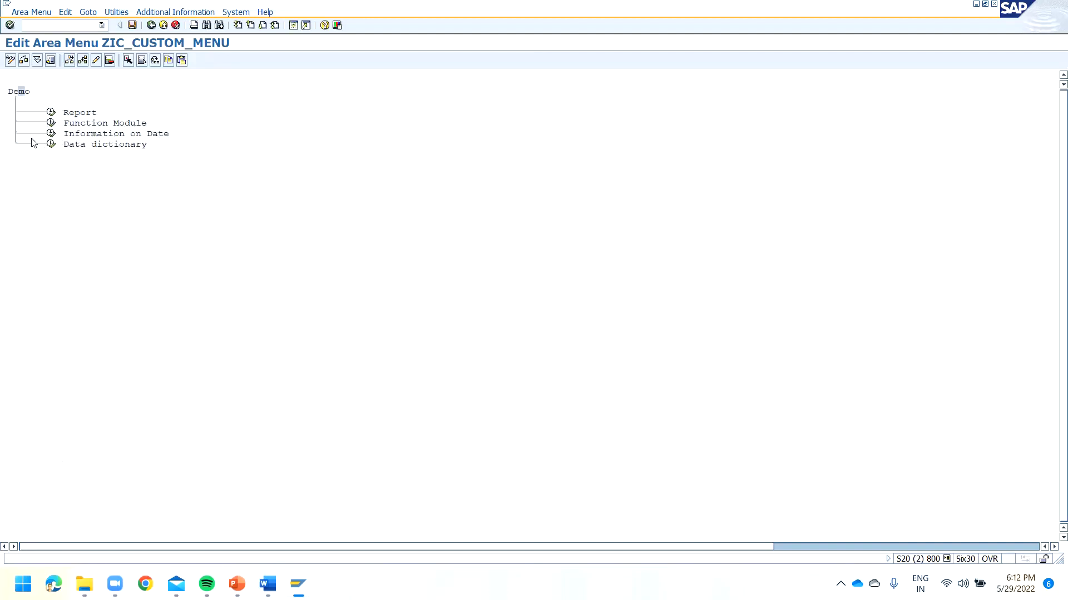
# Leave the editor saving area menu ZIC_CUSTOM_MENU, and return to SAP Easy Access
pyautogui.click(16, 92)
pyautogui.click(150, 25)
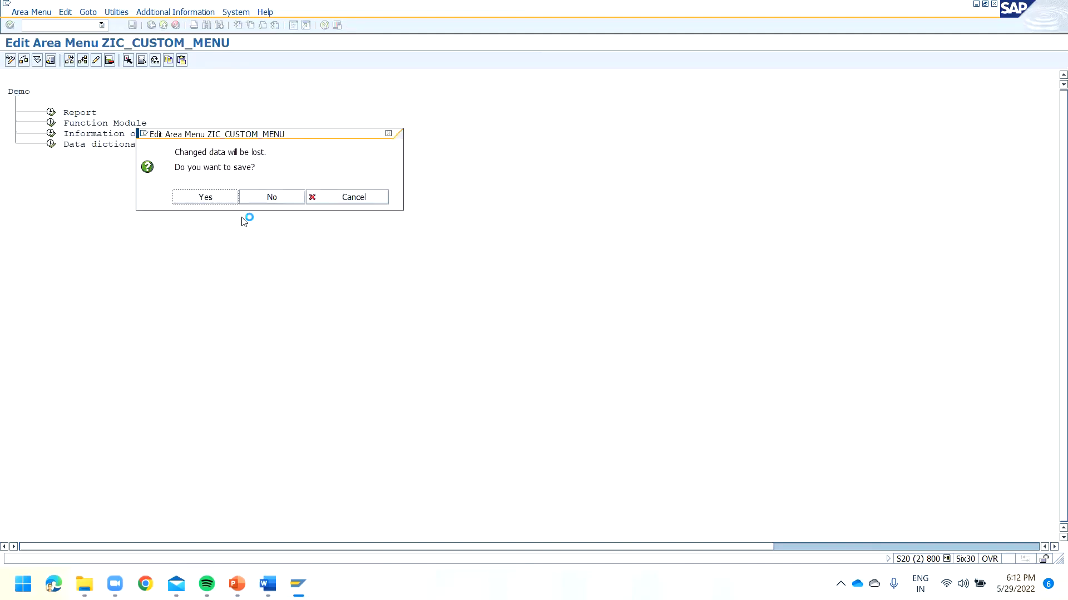
pyautogui.click(221, 198)
pyautogui.moveTo(201, 116); pyautogui.dragTo(80, 106)
pyautogui.hotkey('ctrl', 'c')
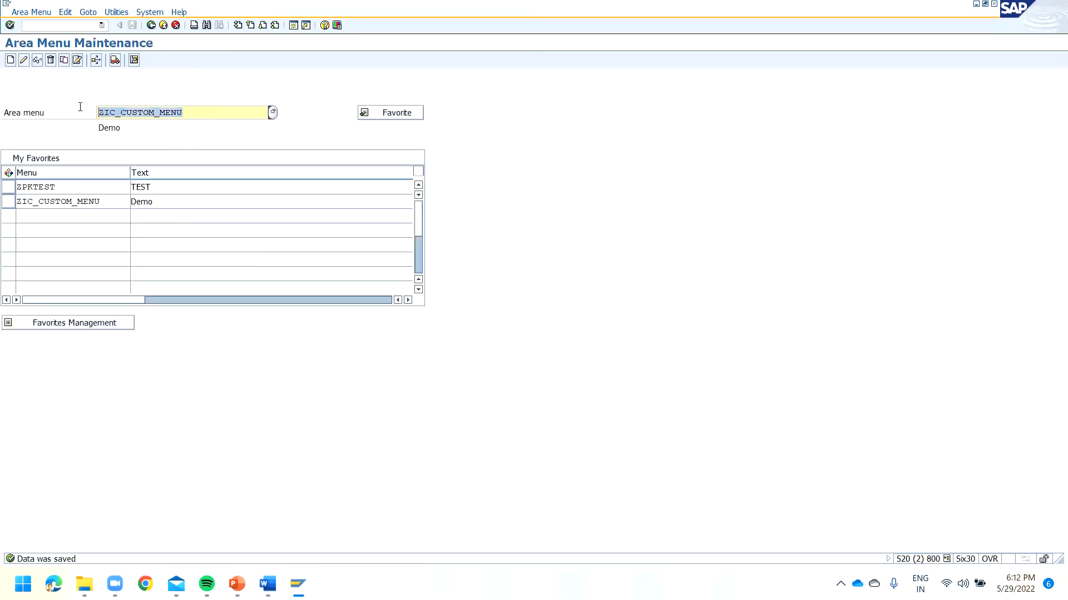
pyautogui.click(184, 159)
pyautogui.click(152, 25)
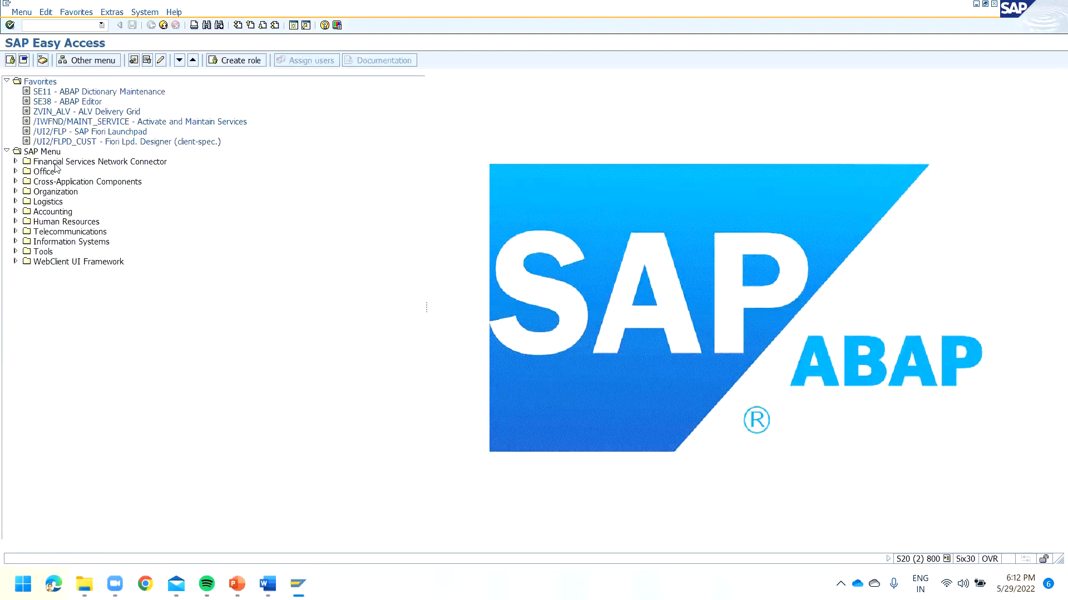
# Enter ZIC_CUSTOM_MENU as Start menu in the user profile Defaults and save the profile
pyautogui.click(42, 153)
pyautogui.click(144, 12)
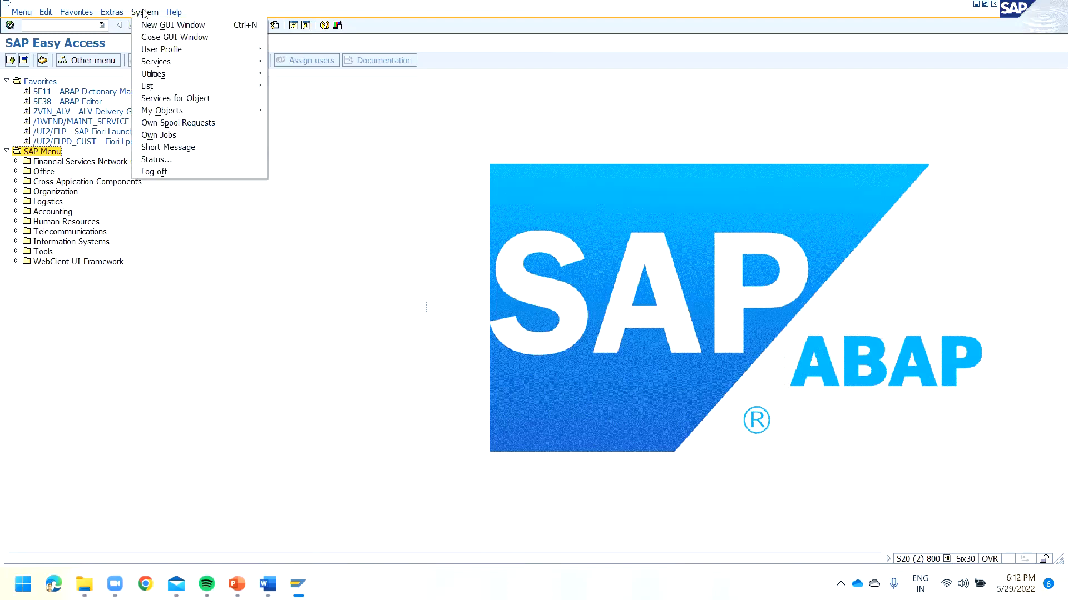
pyautogui.moveTo(158, 54)
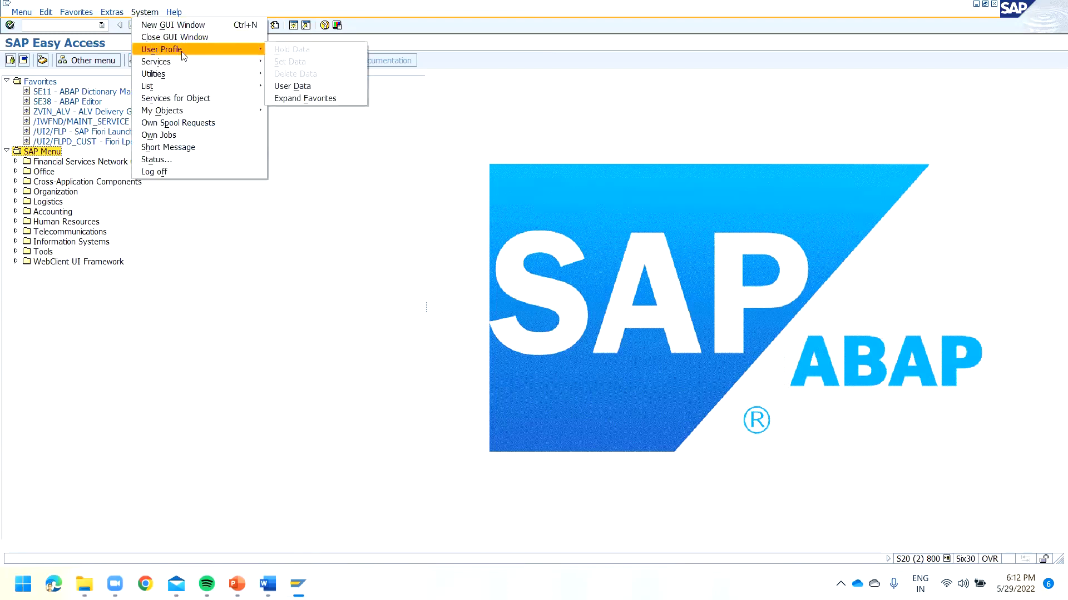
pyautogui.click(316, 86)
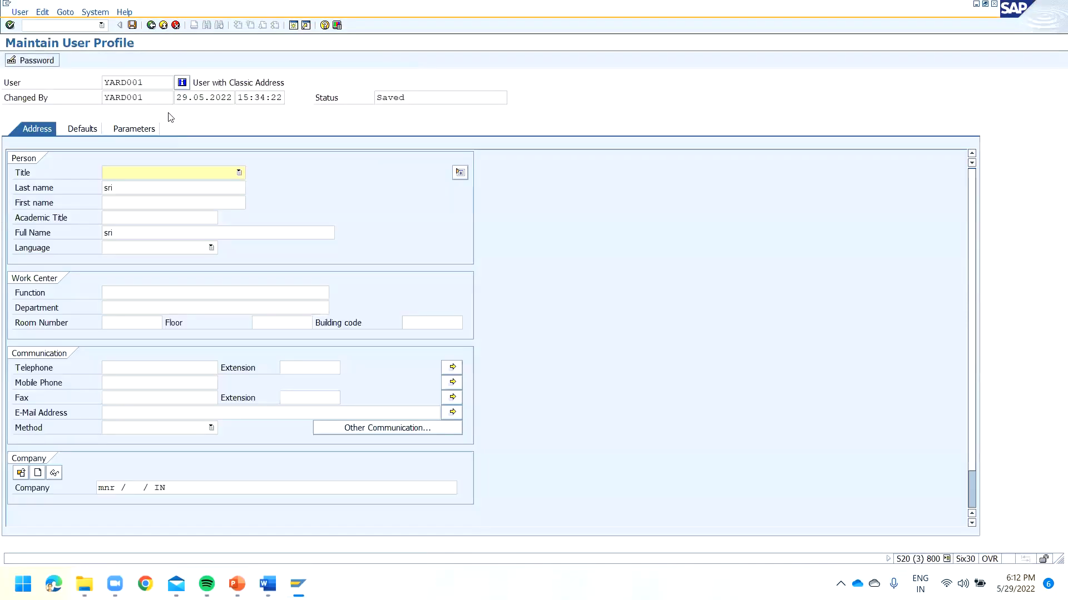
pyautogui.click(84, 130)
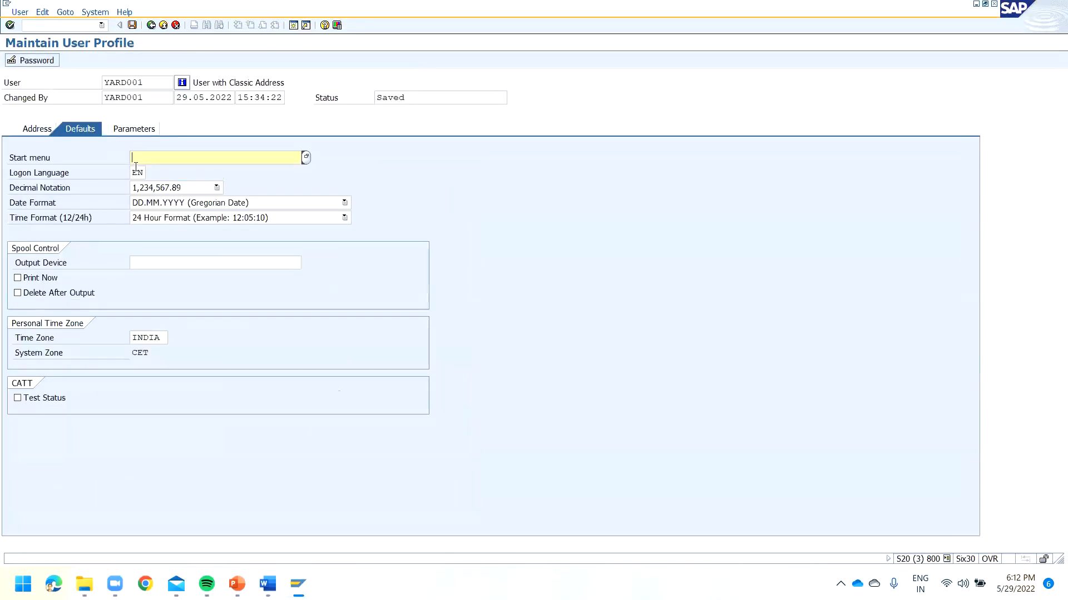
pyautogui.hotkey('ctrl', 'v')
pyautogui.moveTo(245, 154); pyautogui.dragTo(119, 153)
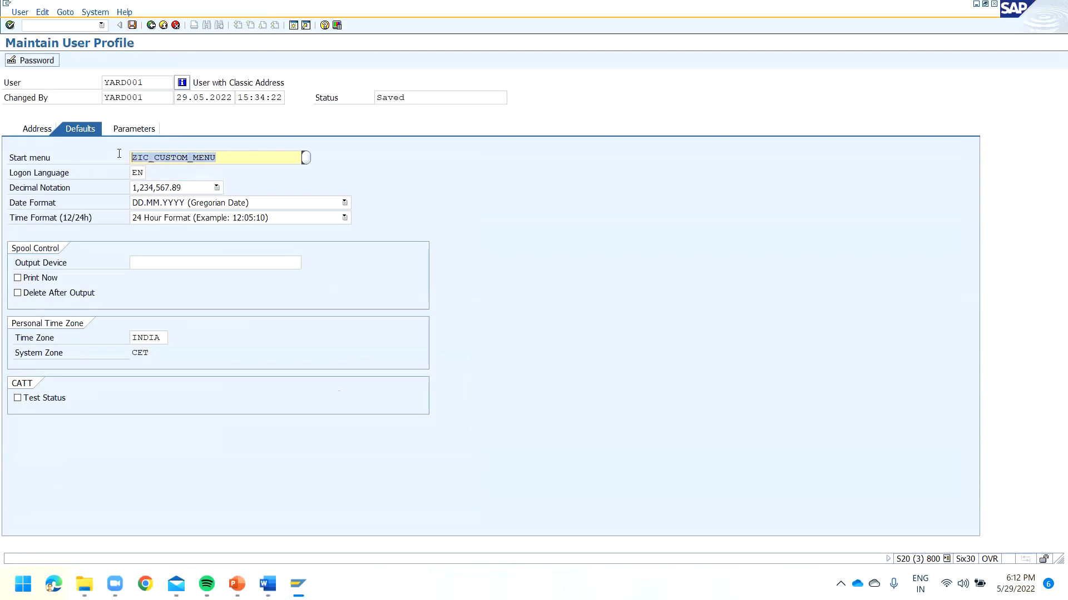
pyautogui.click(133, 25)
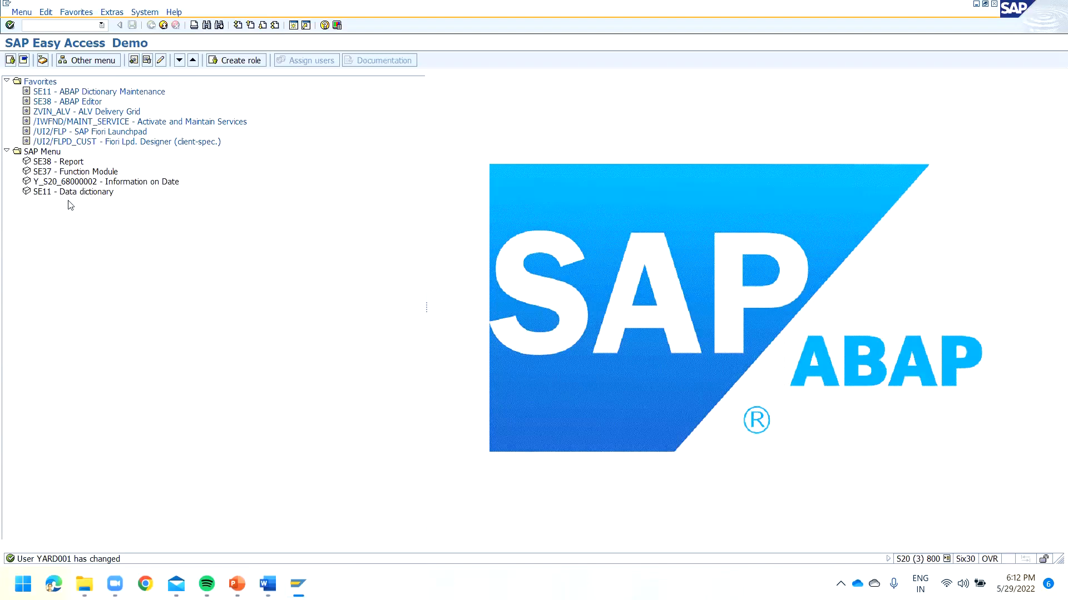
# Close all three SAP session windows and log off
pyautogui.click(62, 165)
pyautogui.click(75, 183)
pyautogui.click(994, 4)
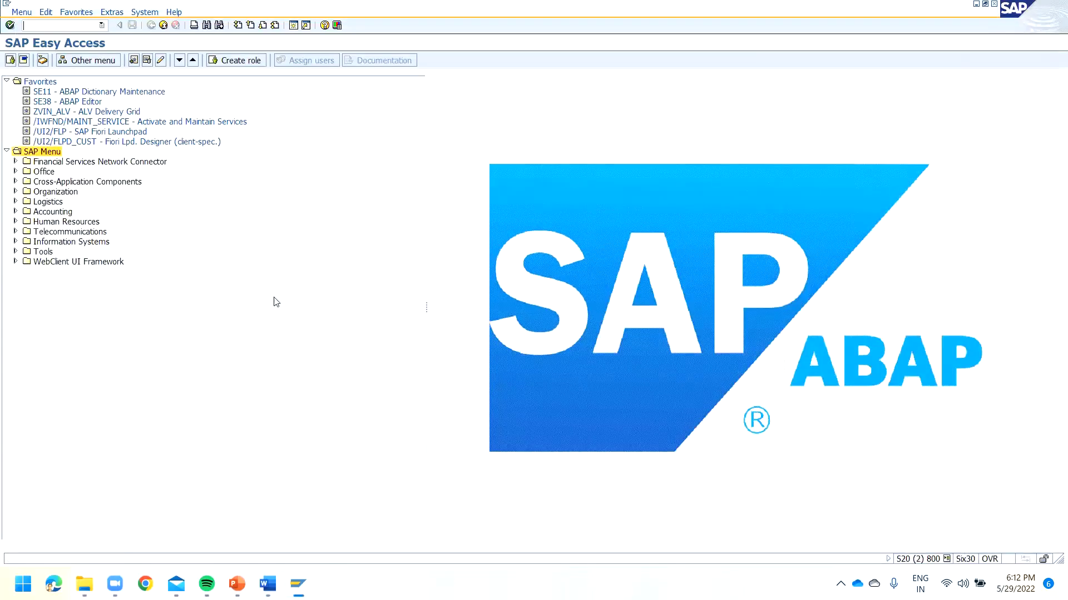
pyautogui.click(994, 4)
pyautogui.click(994, 4)
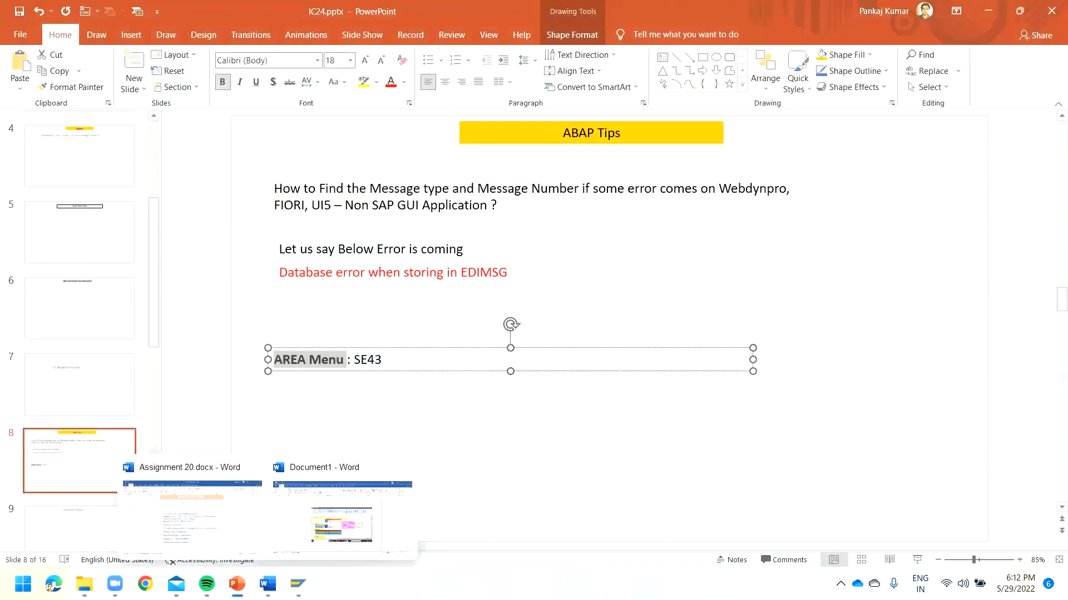
# Log back on to the S4HANA system with the saved user name and password
pyautogui.click(298, 584)
pyautogui.doubleClick(219, 280)
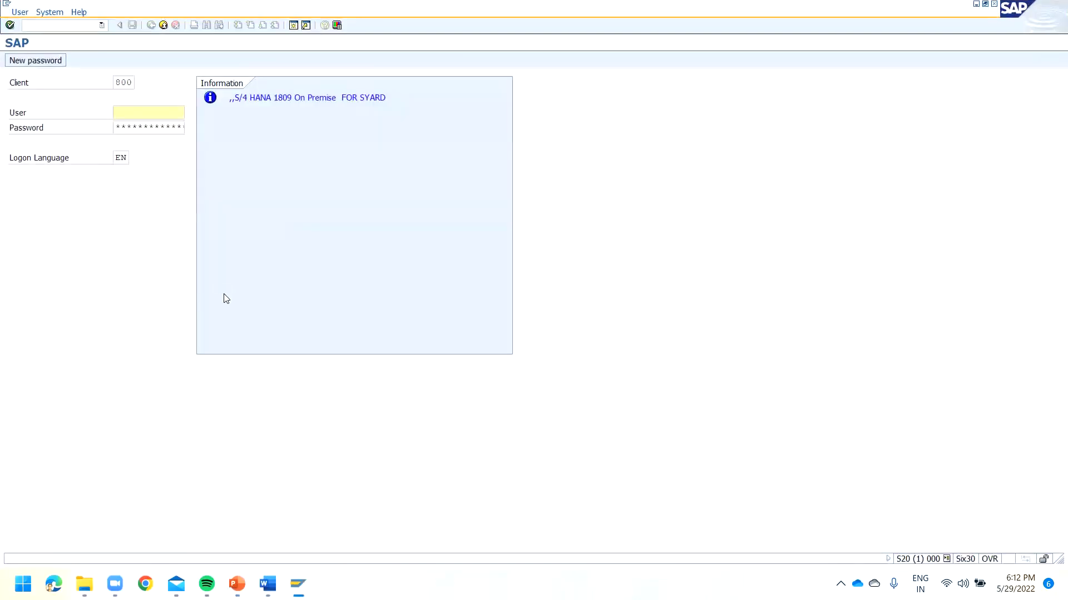
pyautogui.click(119, 111)
pyautogui.click(134, 122)
pyautogui.click(133, 128)
pyautogui.press('capslock')
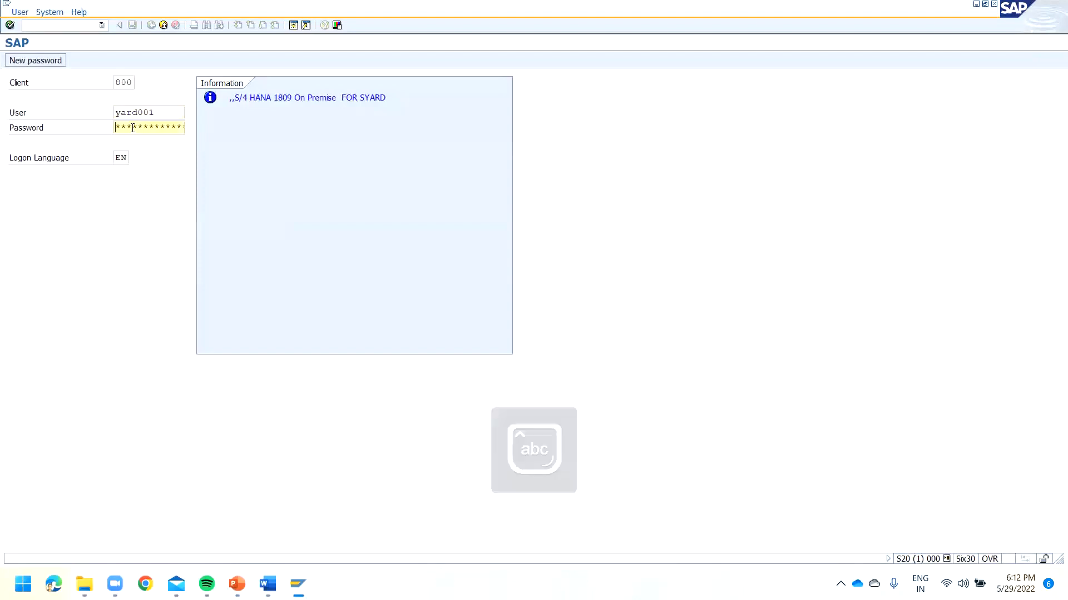
pyautogui.press('Return')
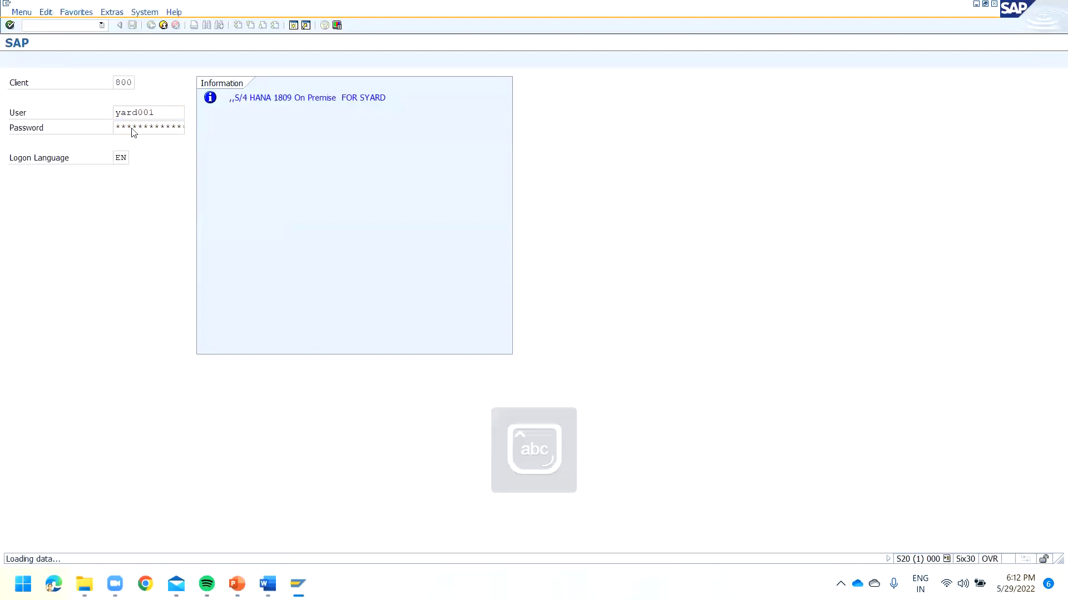
# Browse the Information on Date and SE11 - Data dictionary entries in the Demo menu tree
pyautogui.click(45, 183)
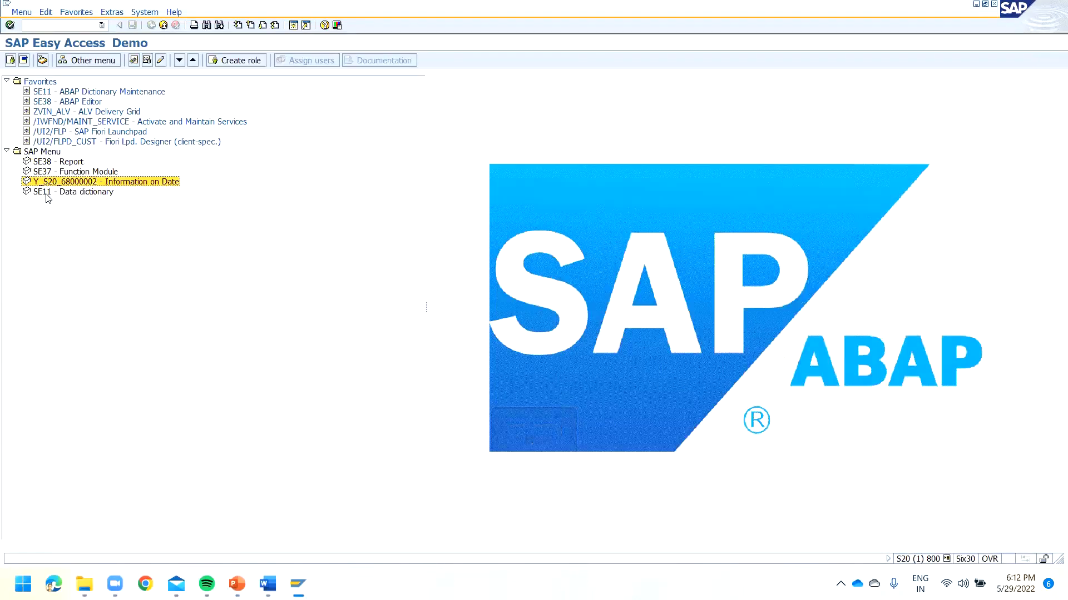
pyautogui.click(47, 162)
pyautogui.click(49, 183)
pyautogui.click(49, 172)
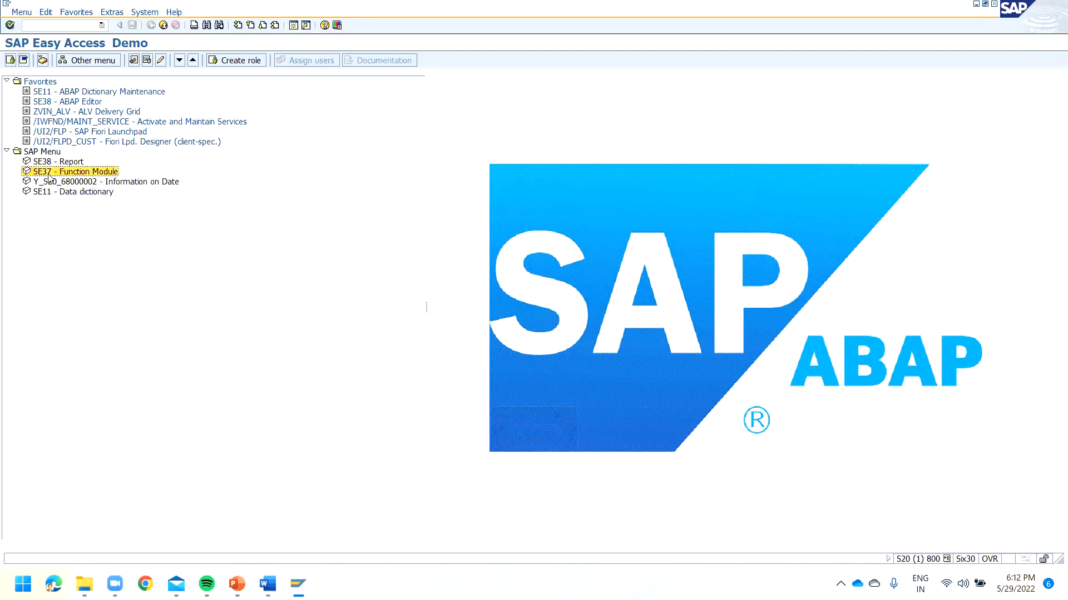
pyautogui.click(49, 162)
pyautogui.click(49, 173)
pyautogui.click(50, 182)
pyautogui.click(54, 193)
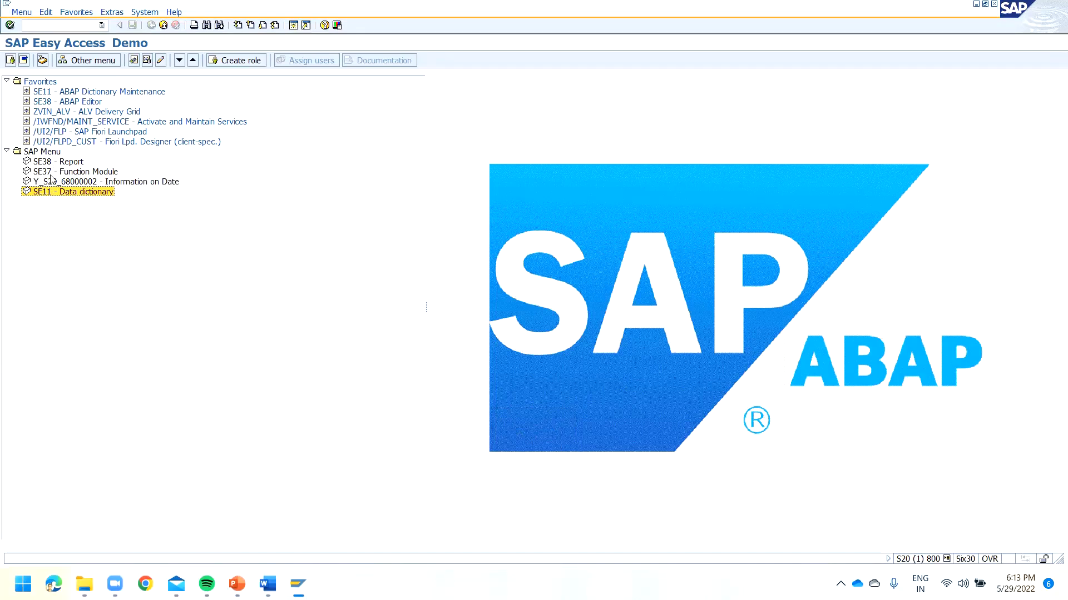
# Review the SE37 and SE11 entries again, then return to IC24.pptx in PowerPoint
pyautogui.click(34, 153)
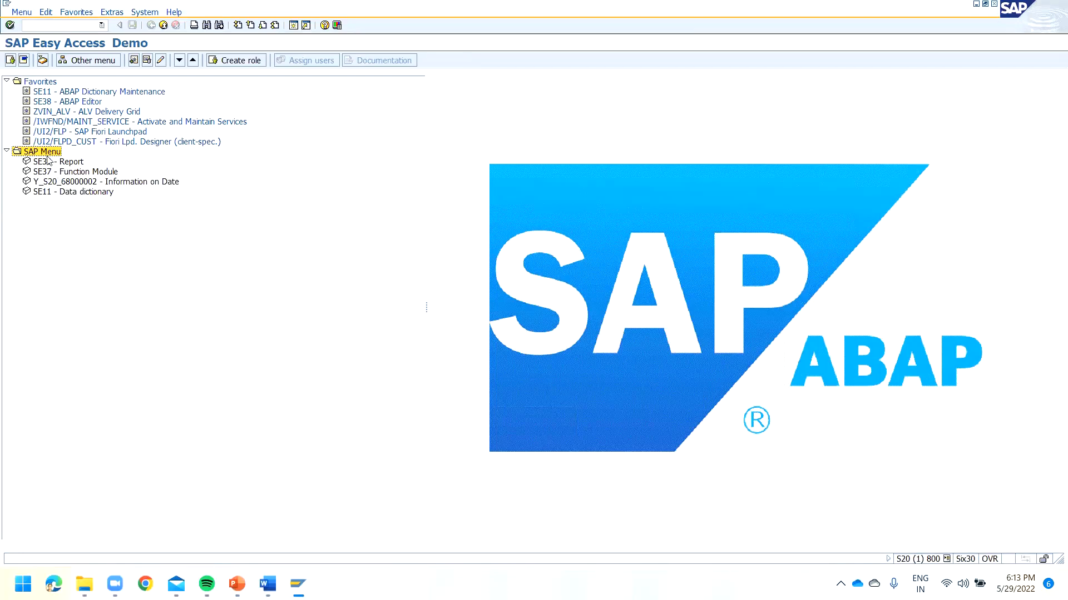
pyautogui.click(41, 181)
pyautogui.click(42, 191)
pyautogui.click(41, 172)
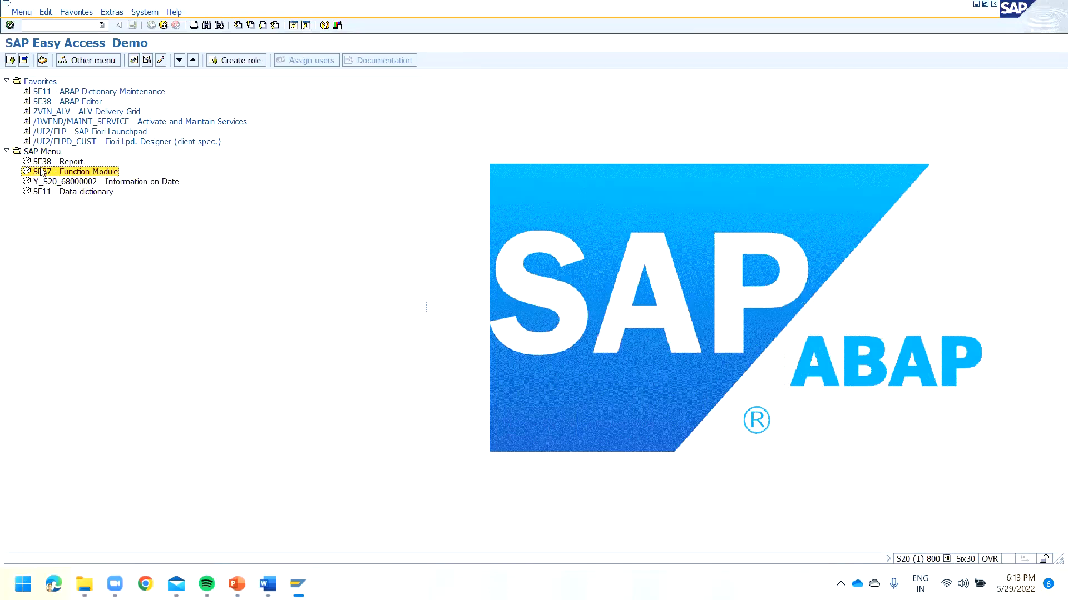
pyautogui.click(40, 183)
pyautogui.click(43, 192)
pyautogui.click(42, 172)
pyautogui.click(43, 161)
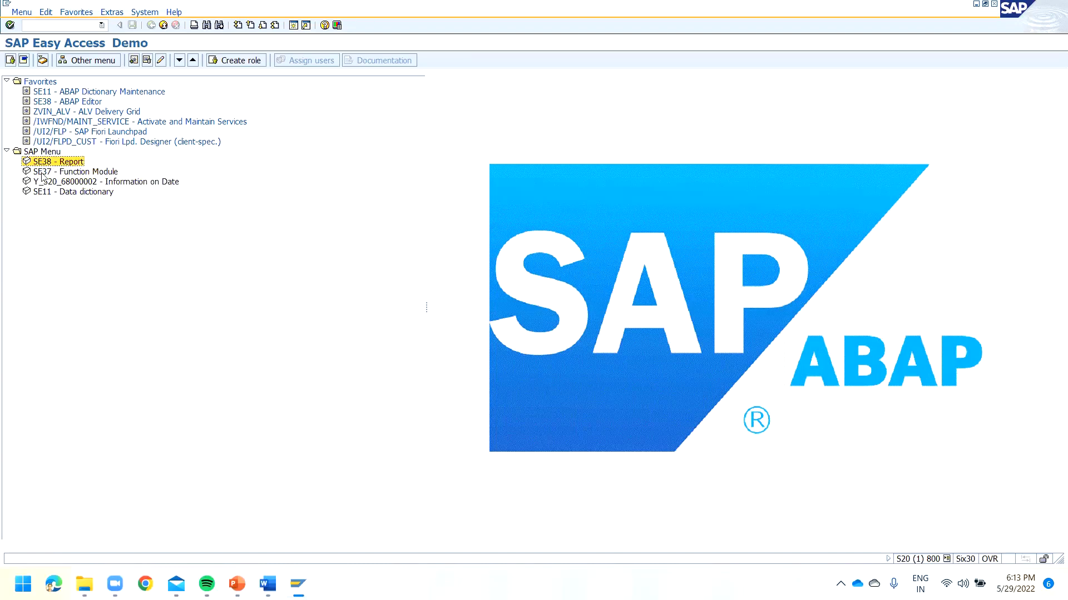
pyautogui.click(43, 171)
pyautogui.click(47, 192)
pyautogui.click(43, 182)
pyautogui.click(42, 171)
pyautogui.click(42, 161)
pyautogui.click(42, 171)
pyautogui.click(42, 193)
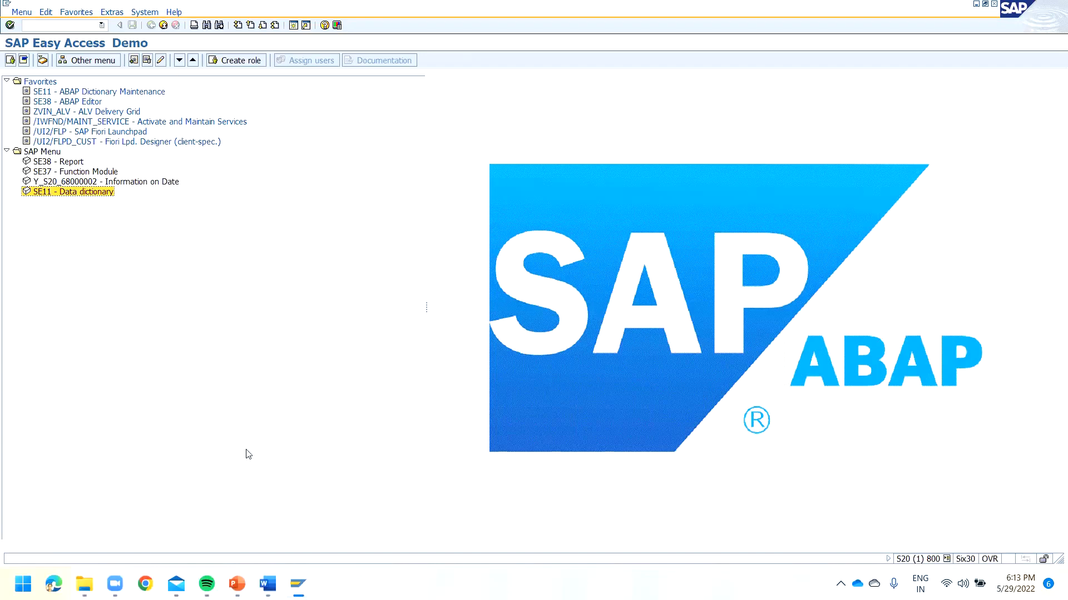
pyautogui.moveTo(237, 584)
pyautogui.click(290, 529)
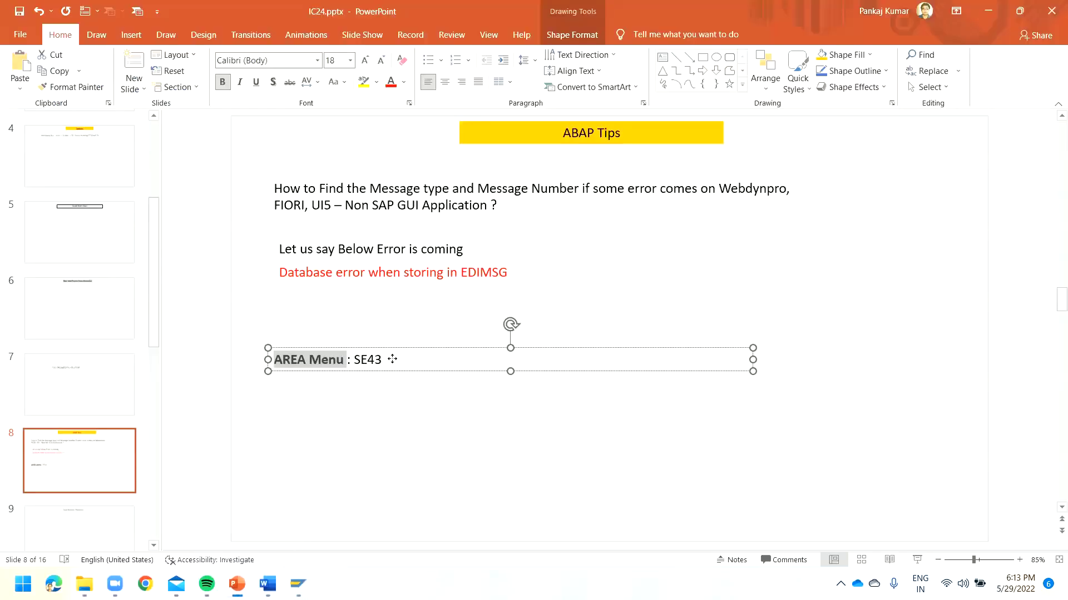
# Make the SE43 text after 'AREA Menu :' on slide 8 bold and underlined
pyautogui.press('Escape')
pyautogui.moveTo(380, 360); pyautogui.dragTo(357, 361)
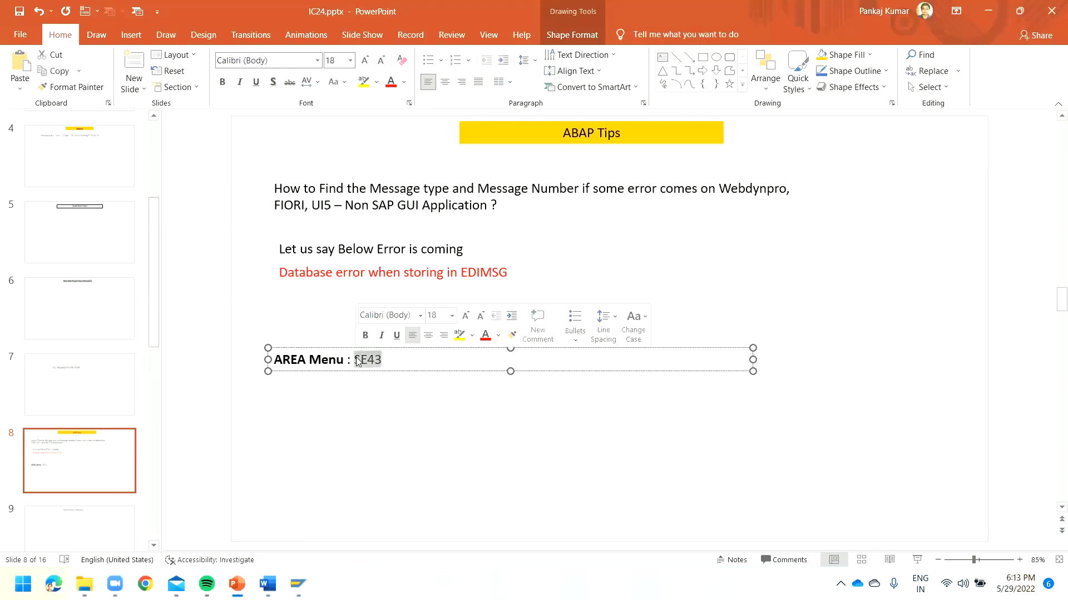
pyautogui.hotkey('ctrl', 'b')
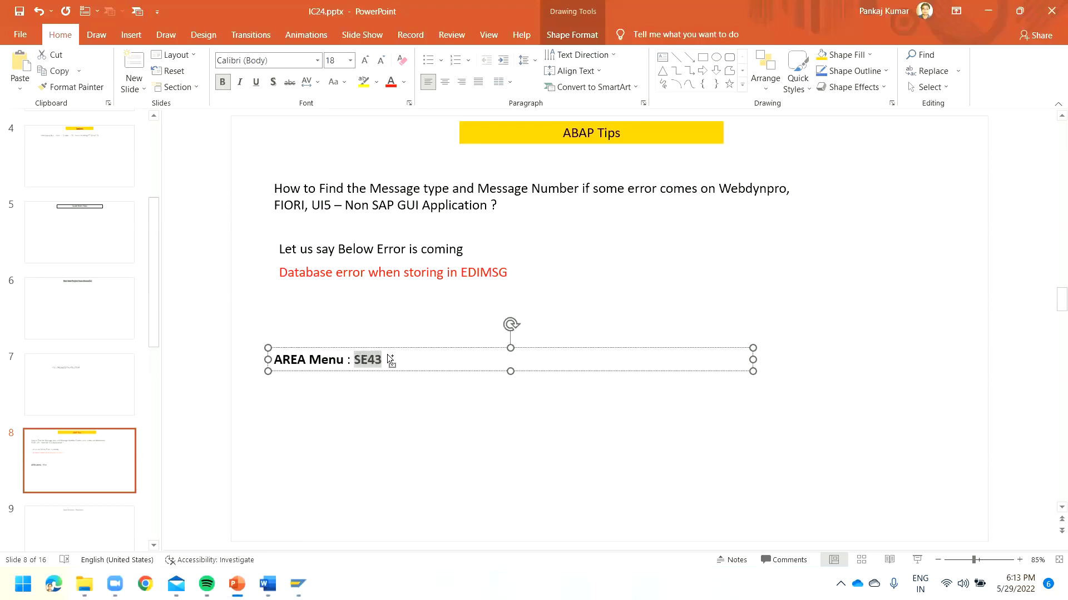
pyautogui.hotkey('ctrl', 'u')
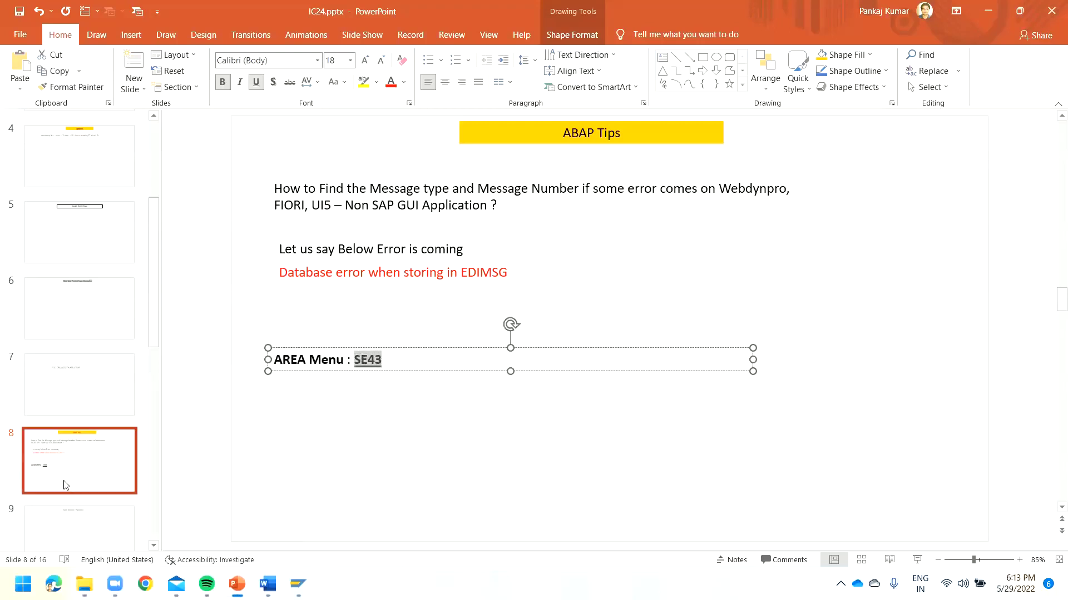